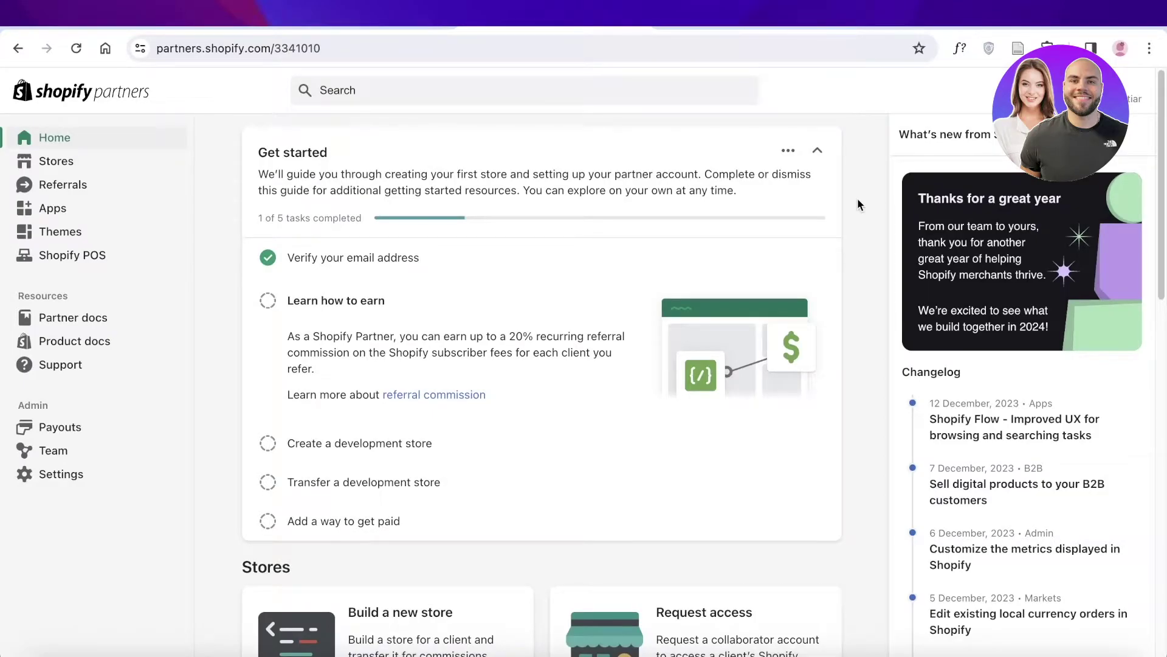
Step: Switch to the browser tab with the public shopify.com/partners landing page
click(758, 26)
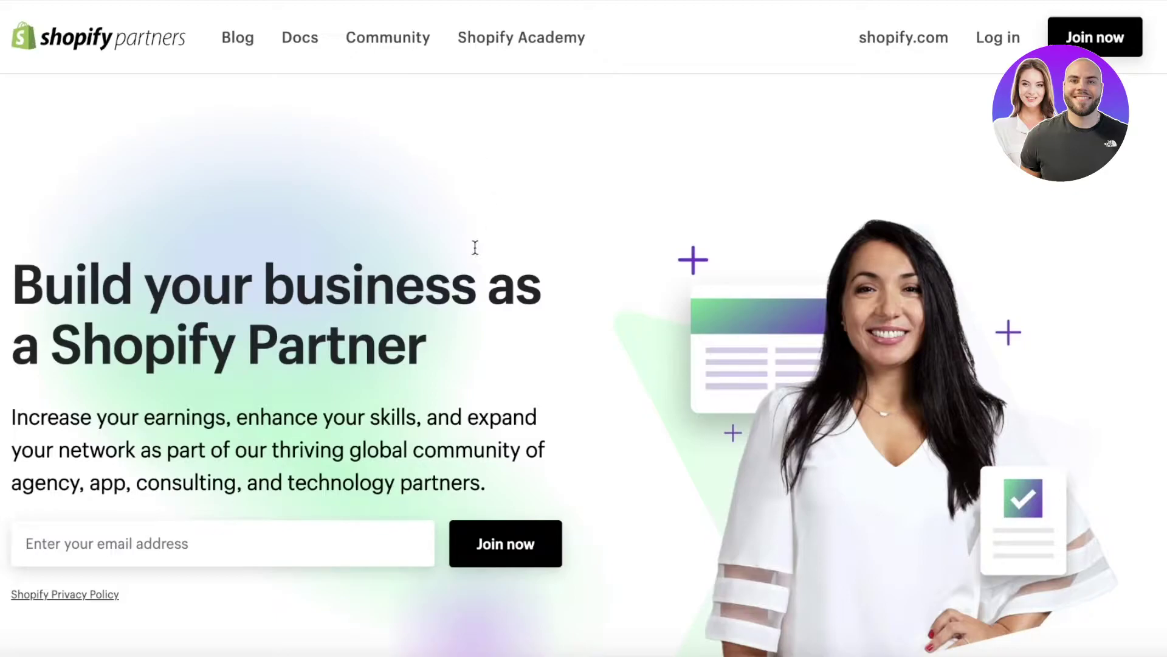
Step: Scroll the landing page, then use Join now to get back to the Partners dashboard
scroll(477, 245, down, 2)
scroll(923, 250, up, 2)
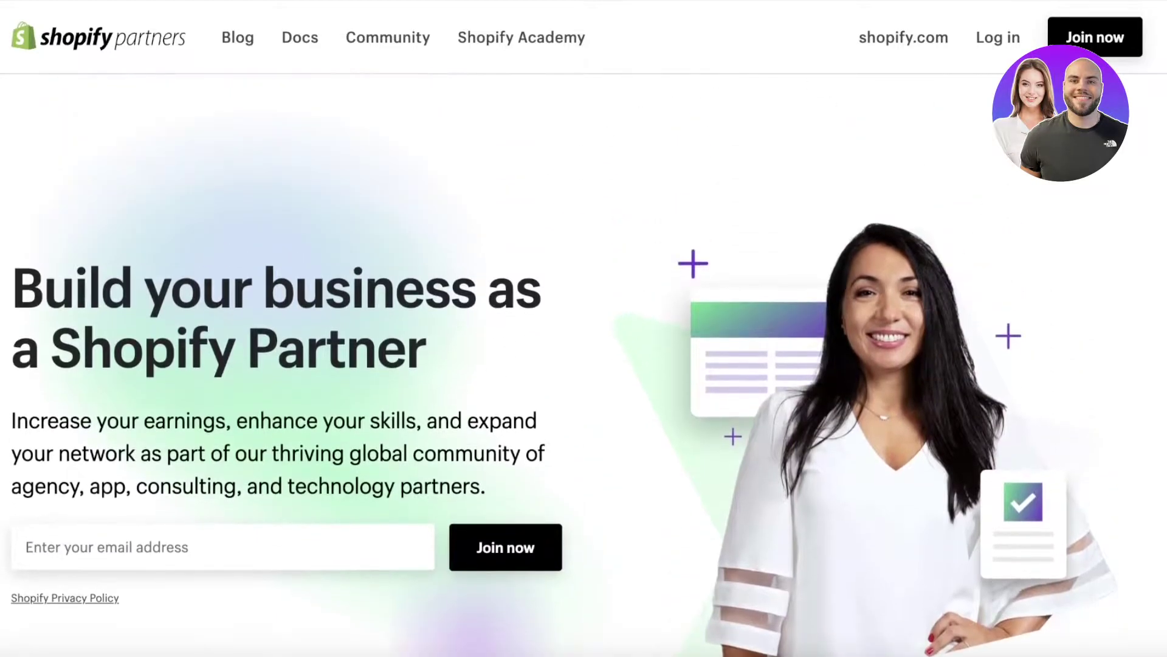
click(1050, 39)
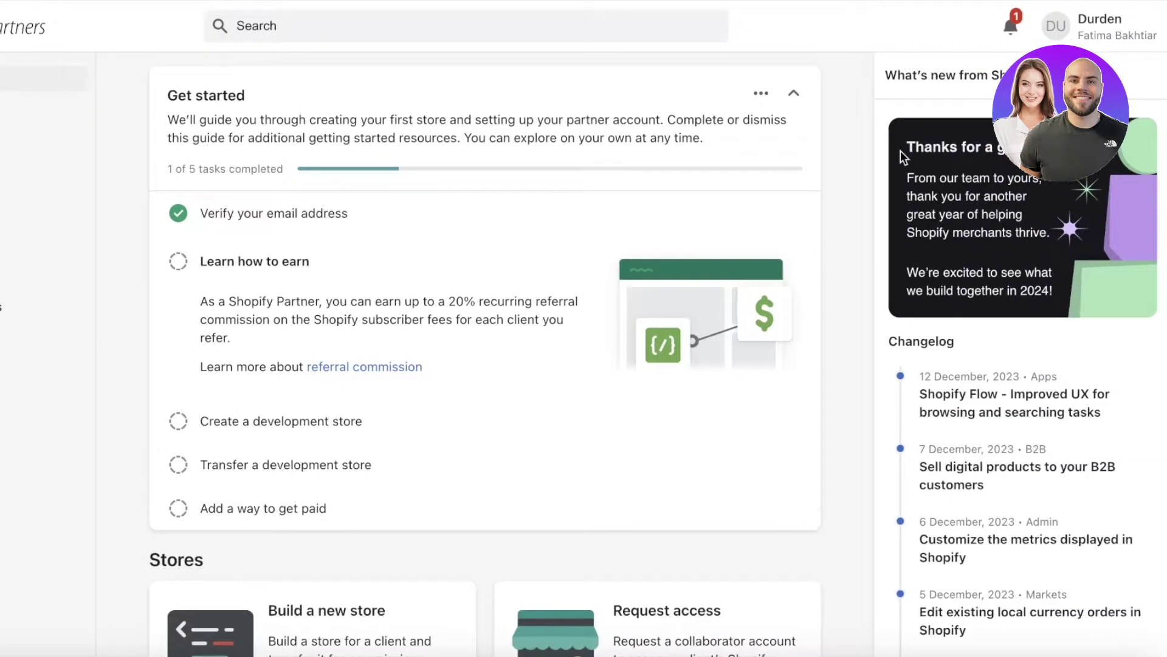
Step: Collapse the Get started guide and go to the Stores page
click(794, 94)
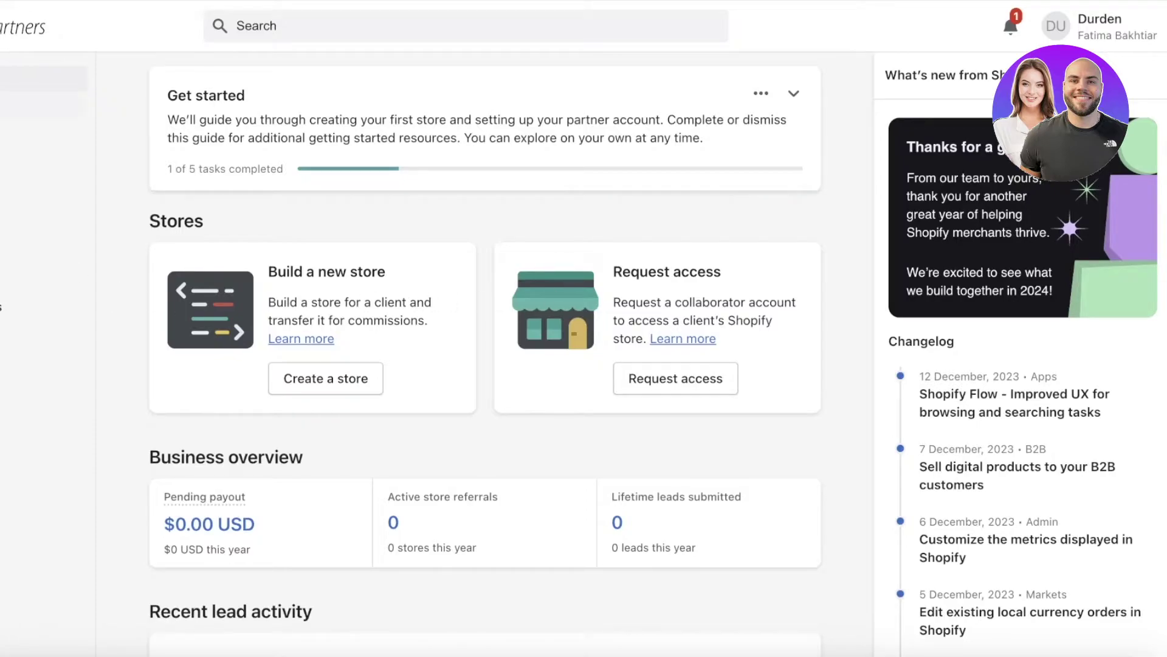
click(2, 307)
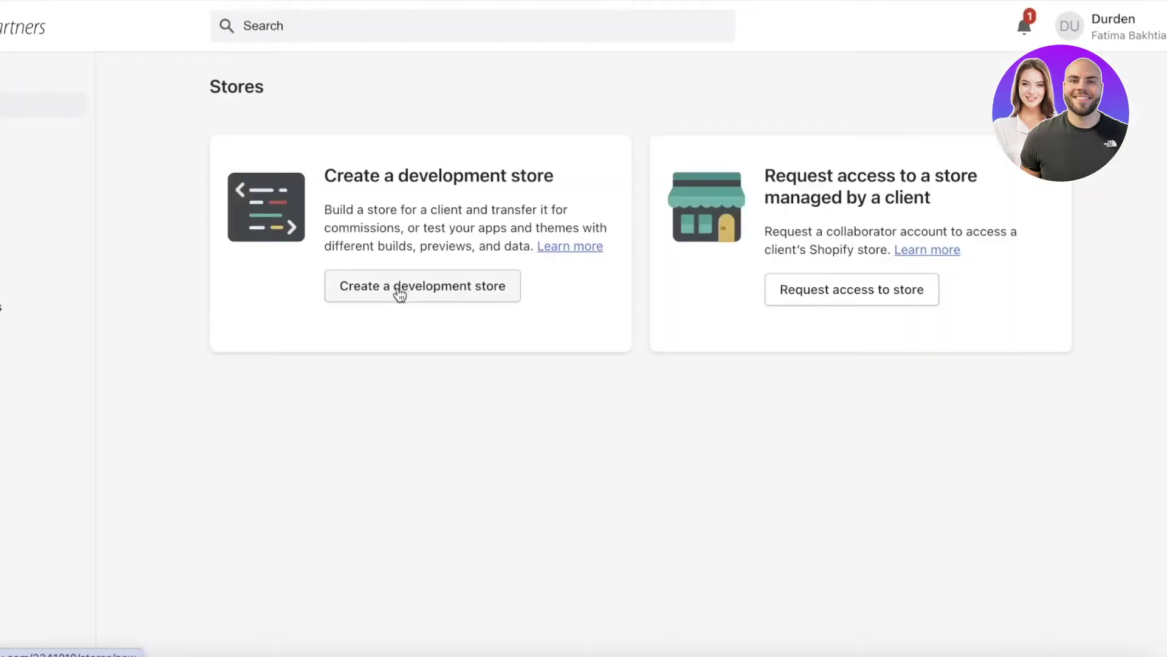
Step: Start a new development store with 'Create a store for a client' as its purpose
click(399, 294)
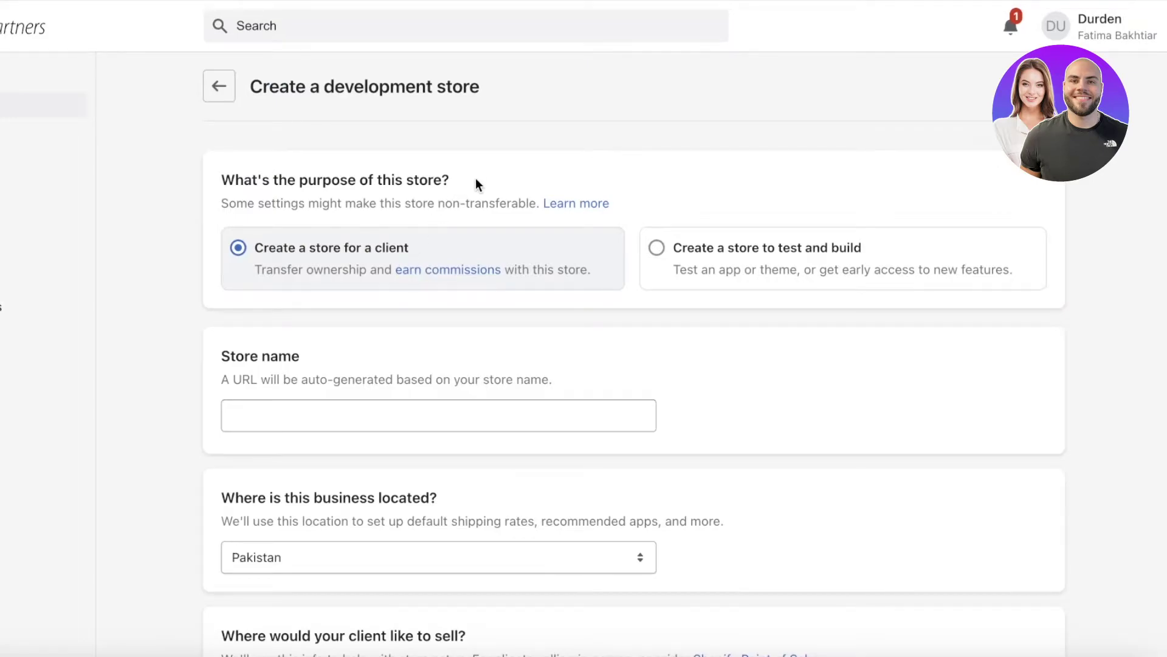
click(824, 253)
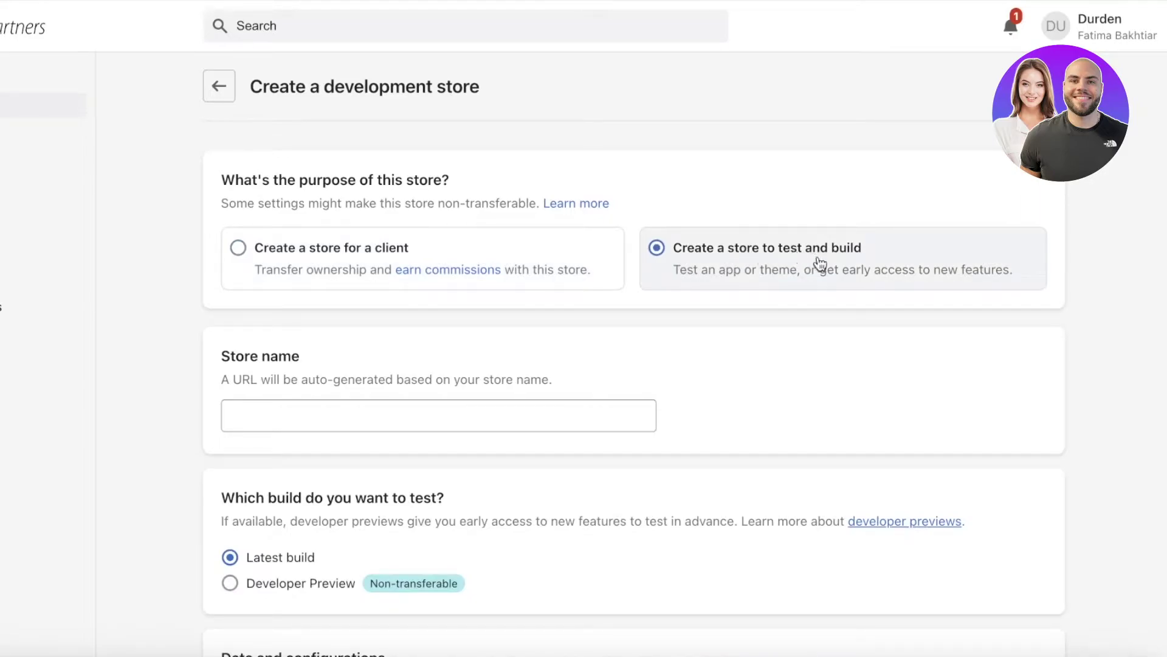
click(240, 252)
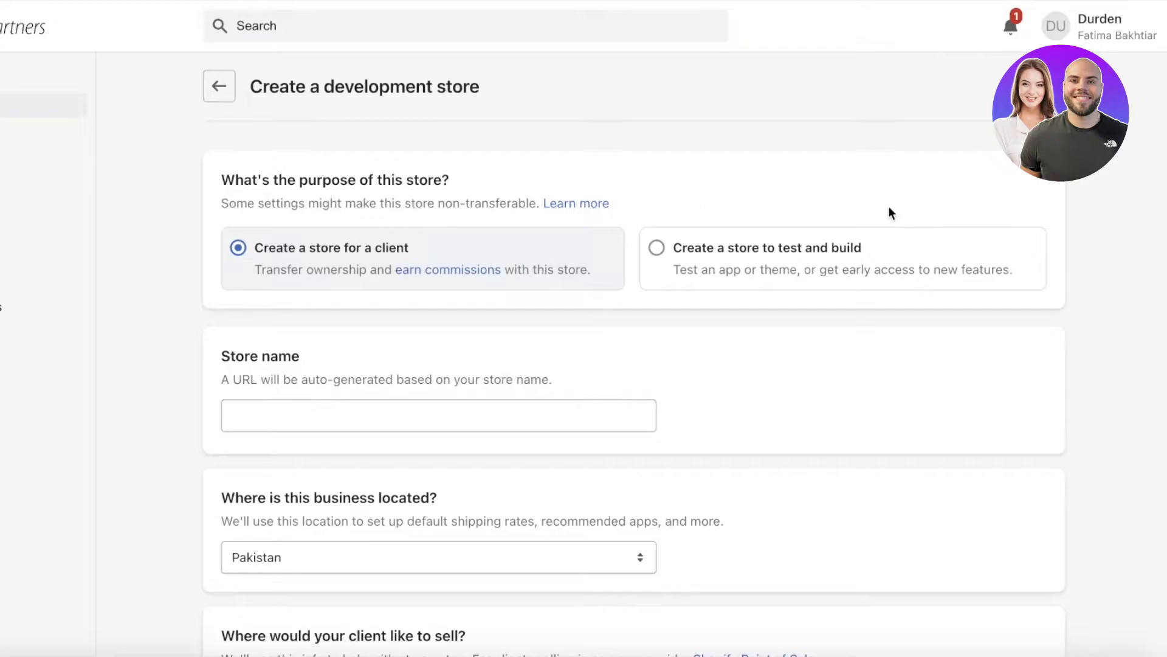
scroll(893, 208, down, 1)
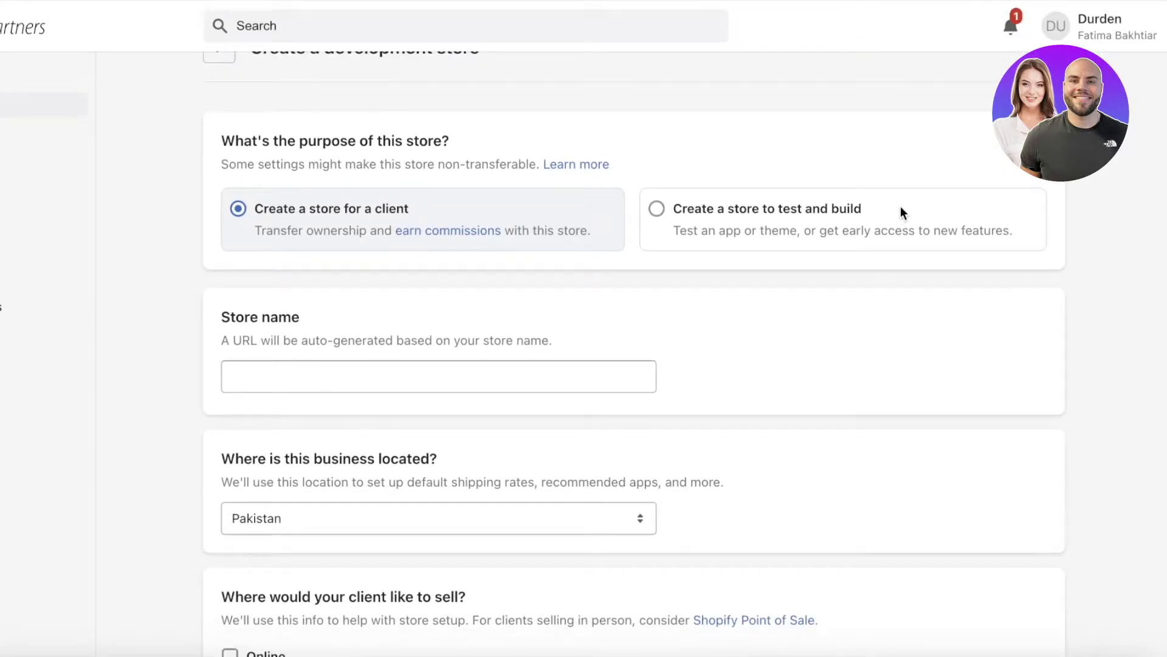
scroll(815, 178, down, 1)
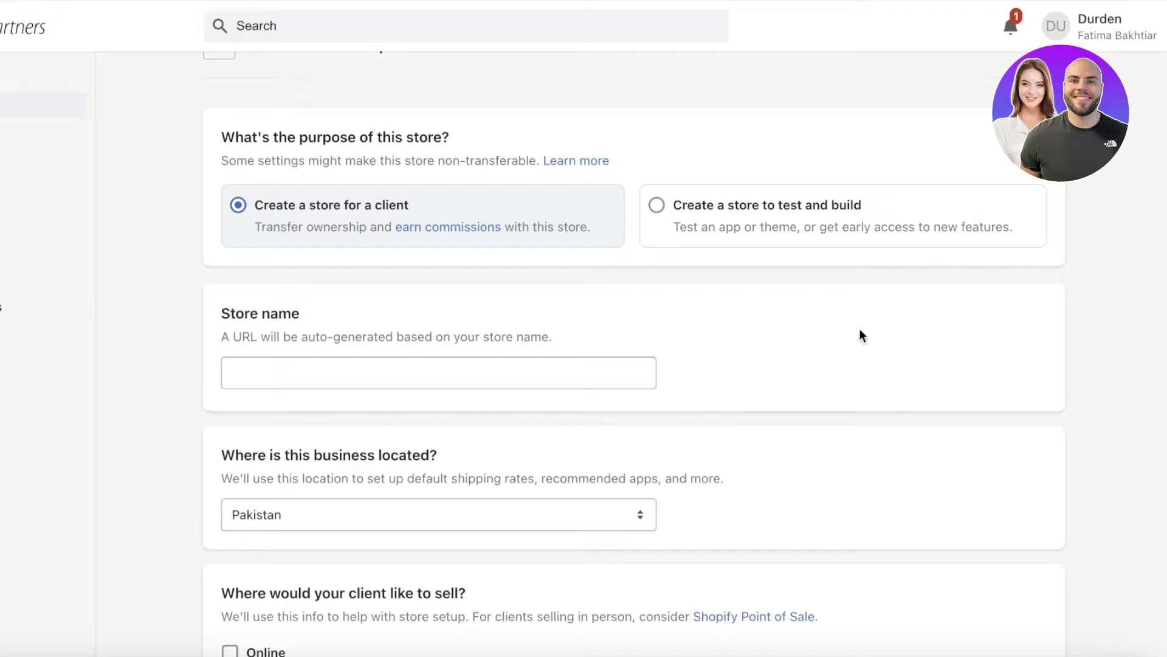
click(658, 207)
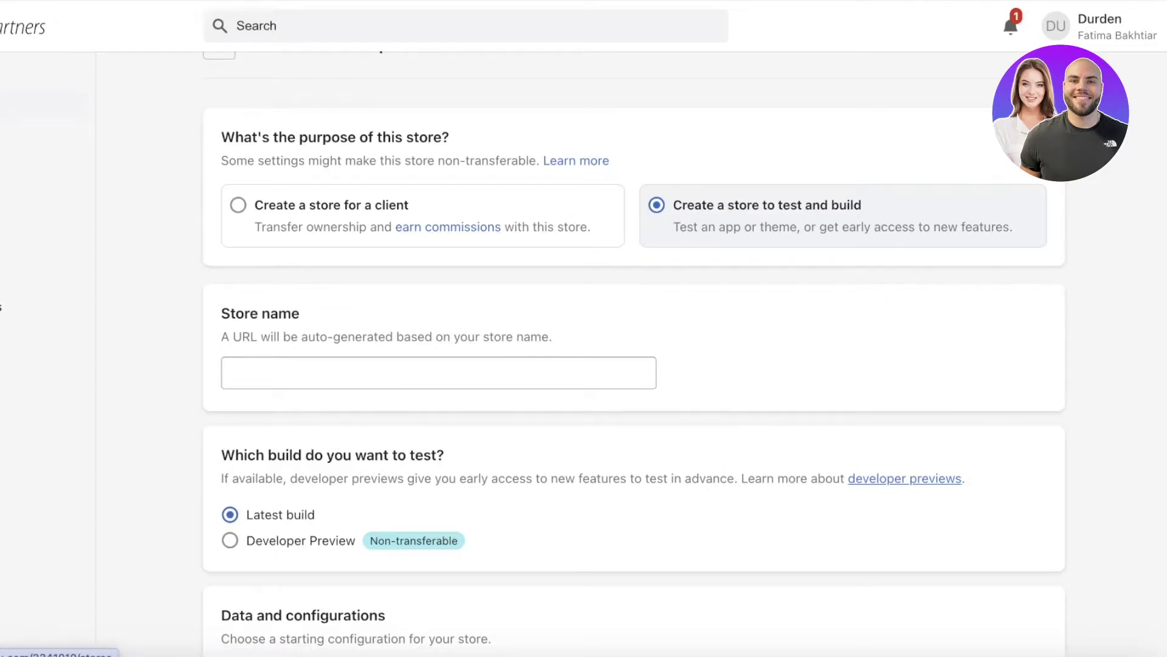
scroll(305, 183, up, 1)
click(290, 256)
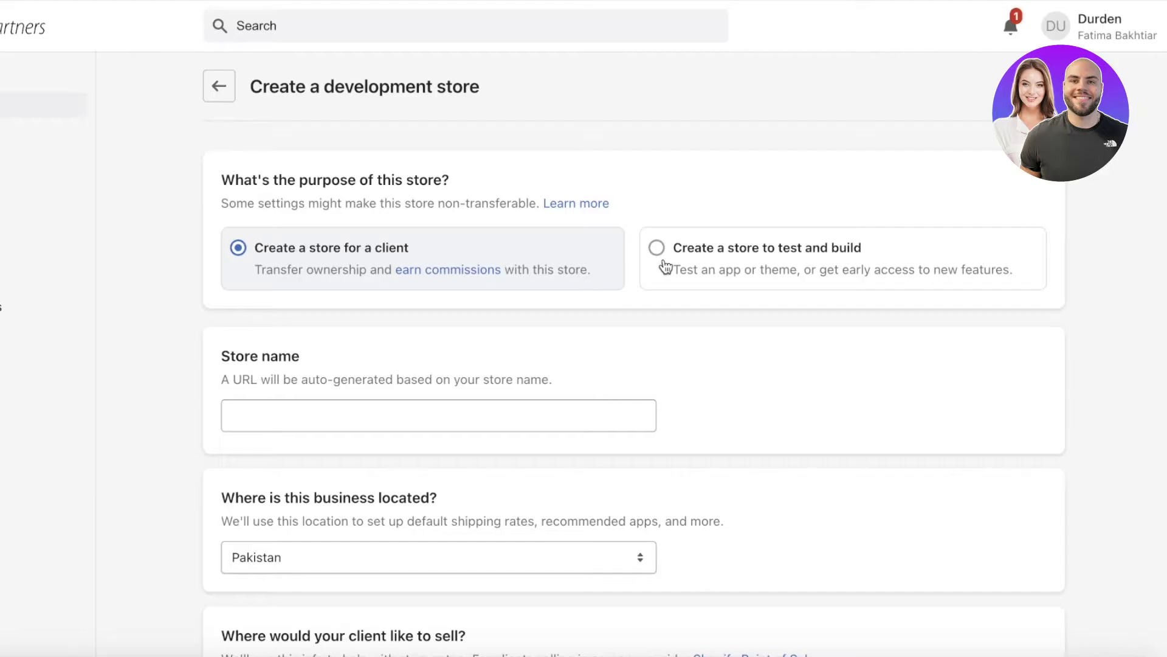
scroll(406, 282, down, 1)
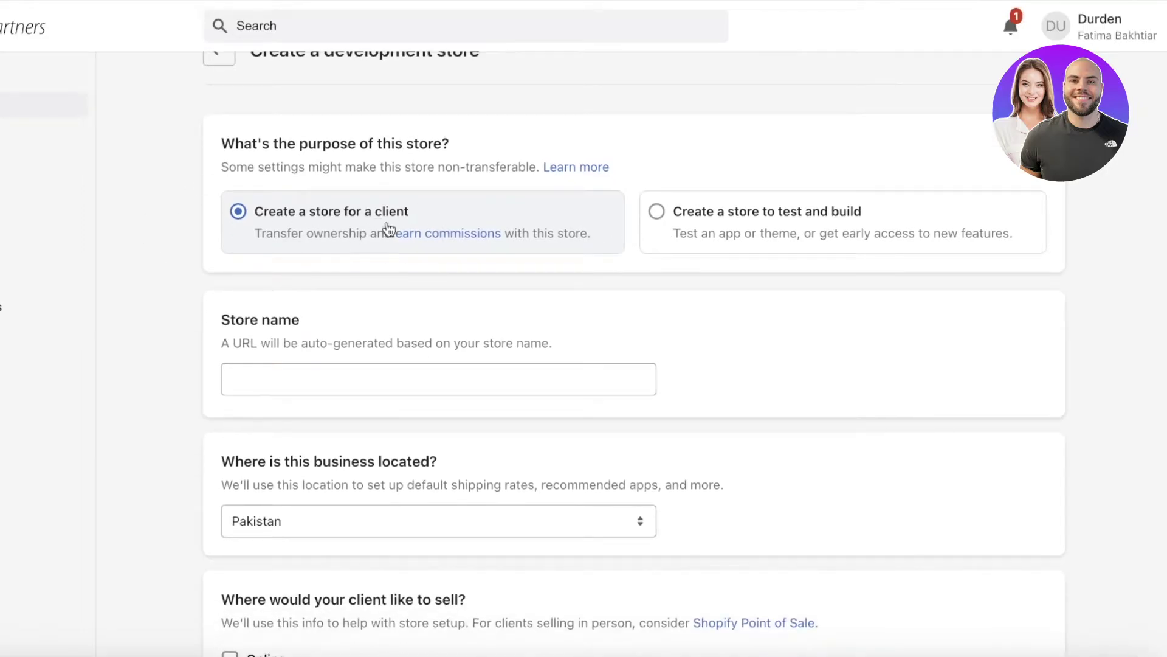
scroll(328, 231, down, 4)
scroll(276, 231, up, 3)
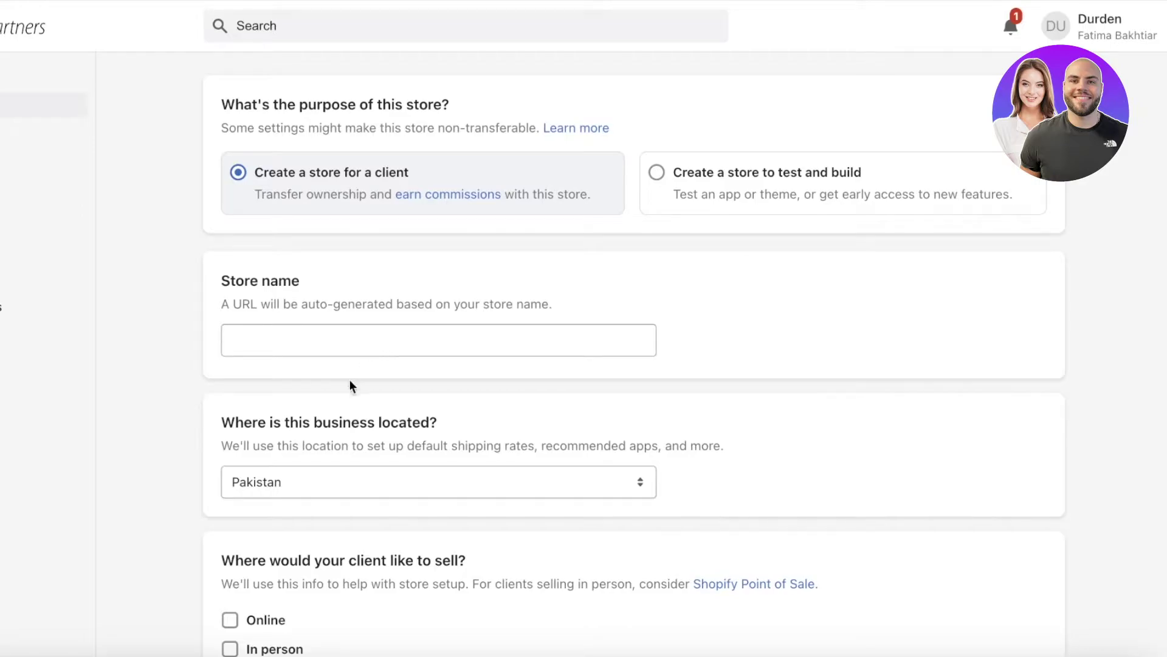
scroll(363, 296, down, 1)
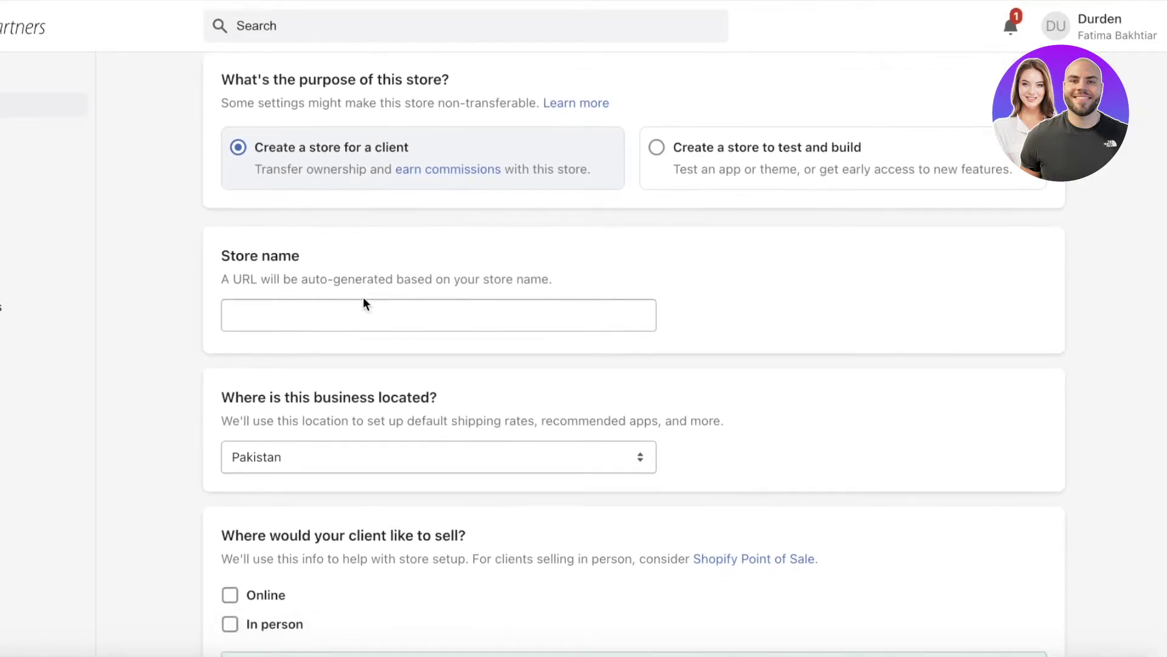
Step: Name the store 'glitterandgoldco' after 'glitterandgold' proved taken
click(342, 311)
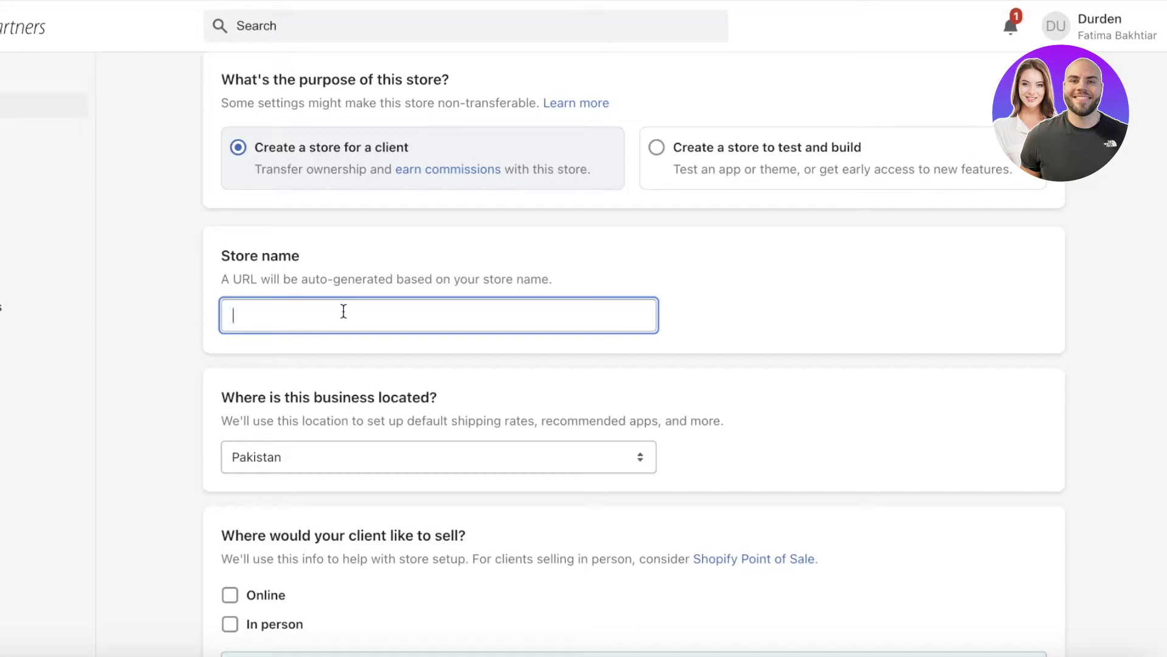
text(gli)
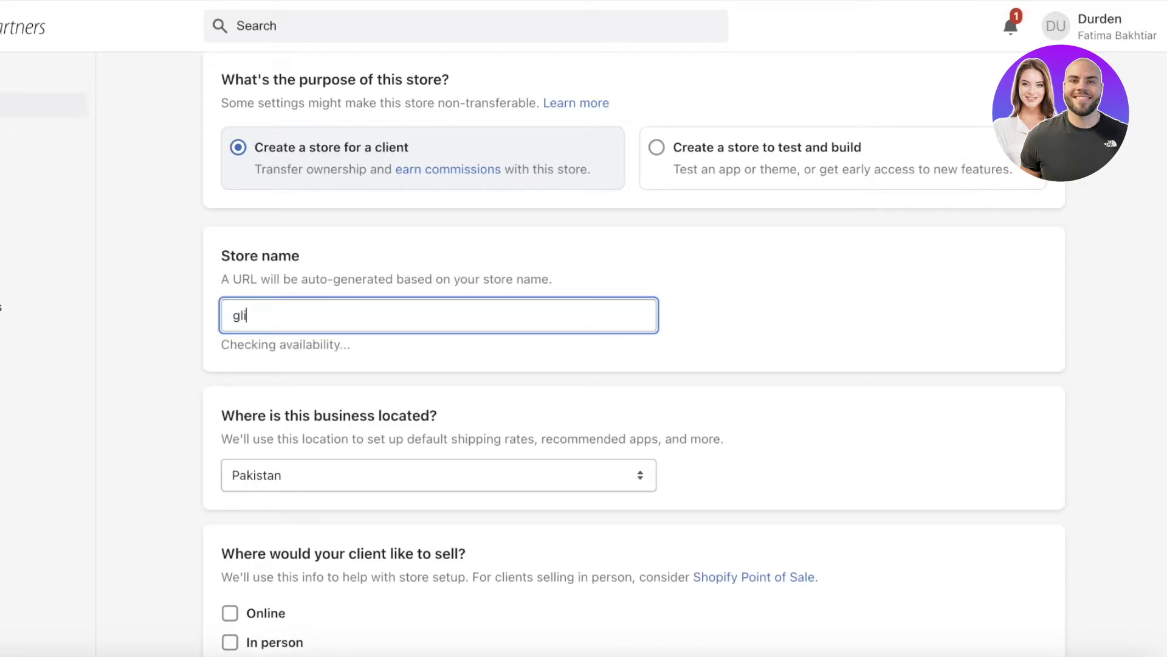
text(tterandgold)
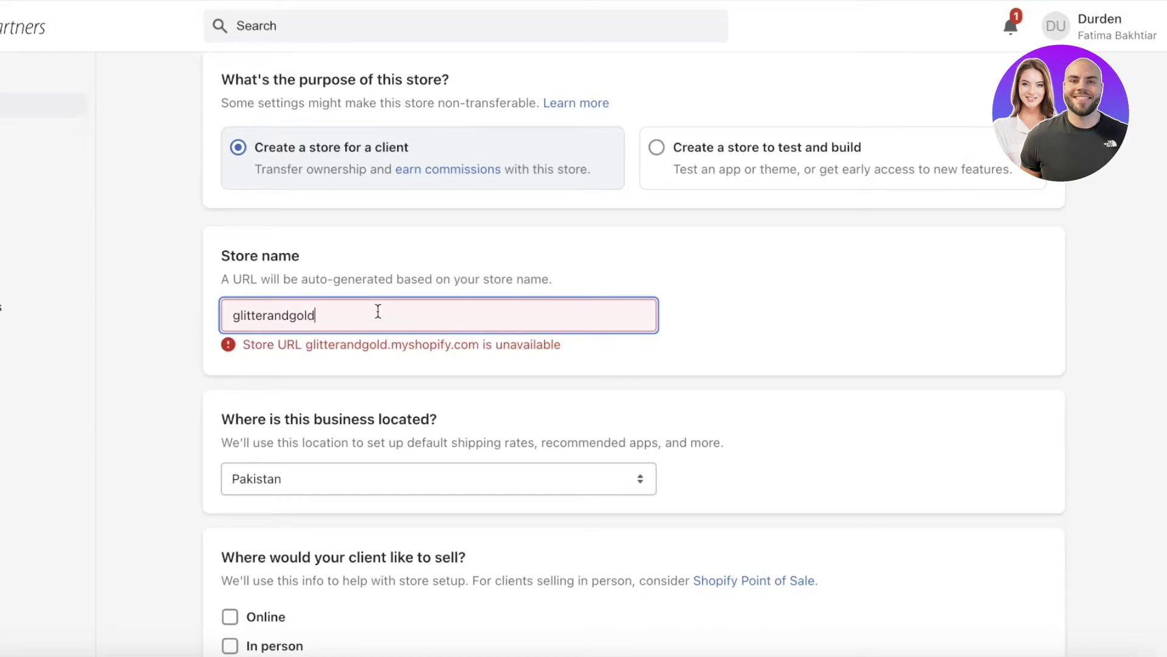
text(8)
key(BackSpace)
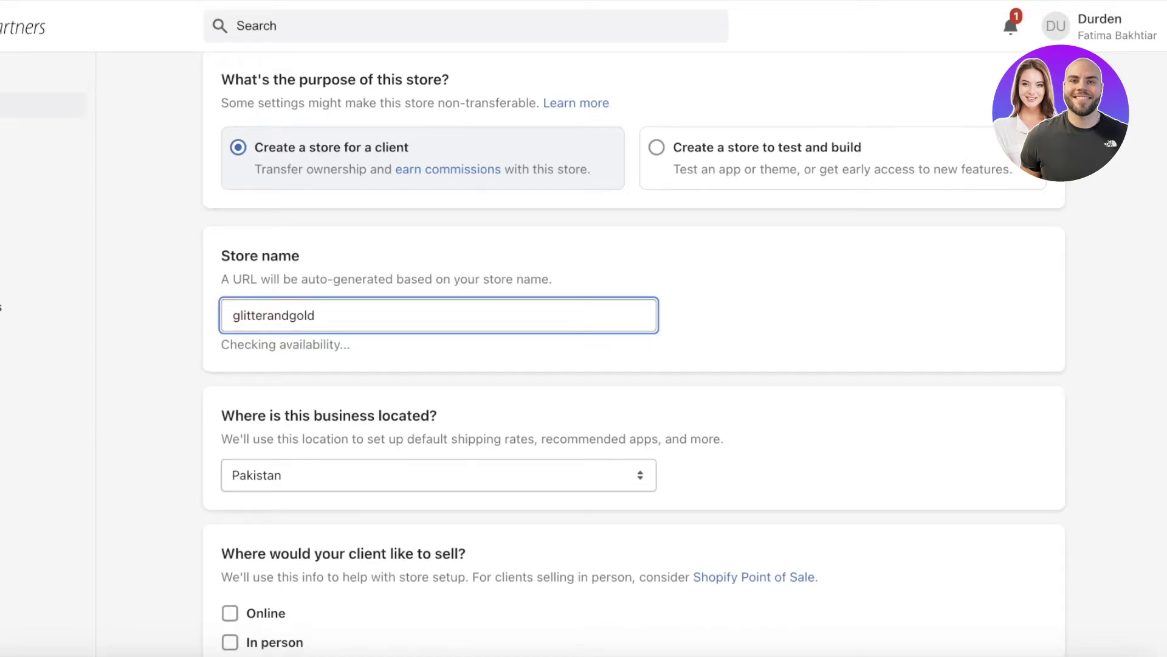
text(co)
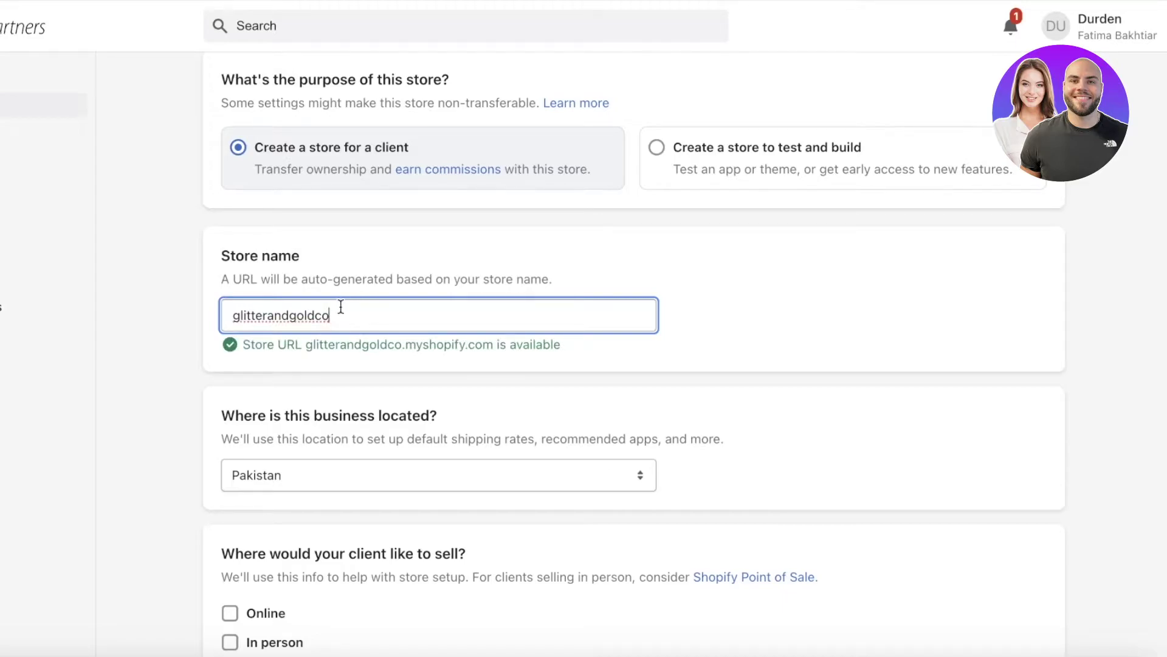
Step: Set the store's business location to Canada
scroll(320, 408, down, 1)
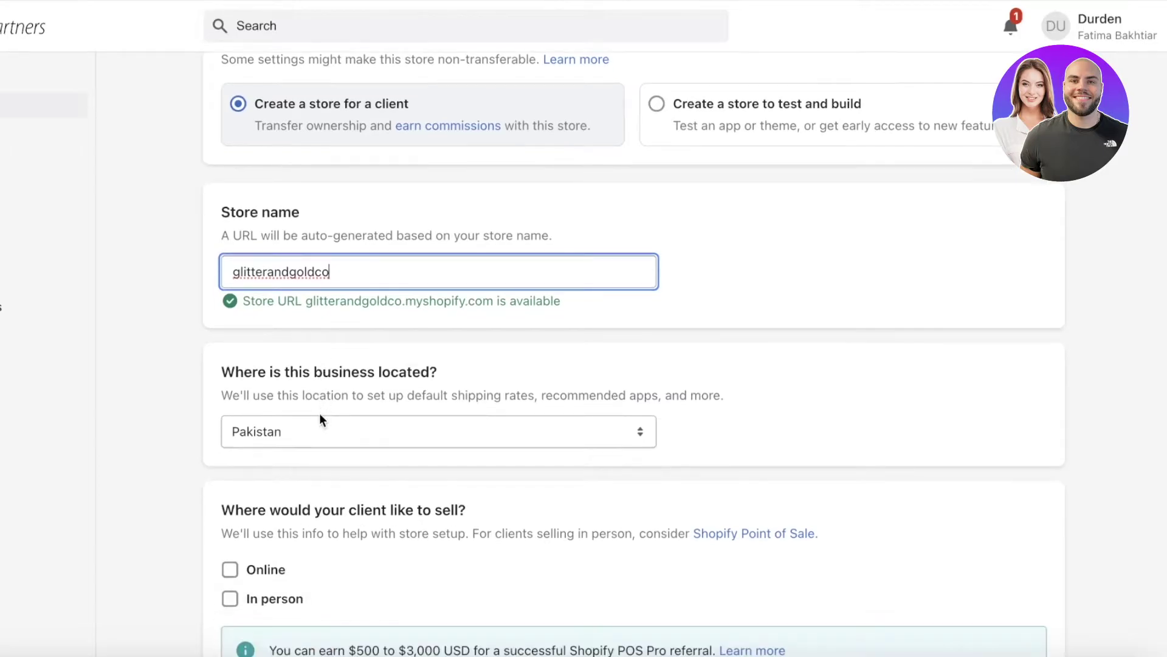
click(323, 425)
scroll(323, 420, up, 15)
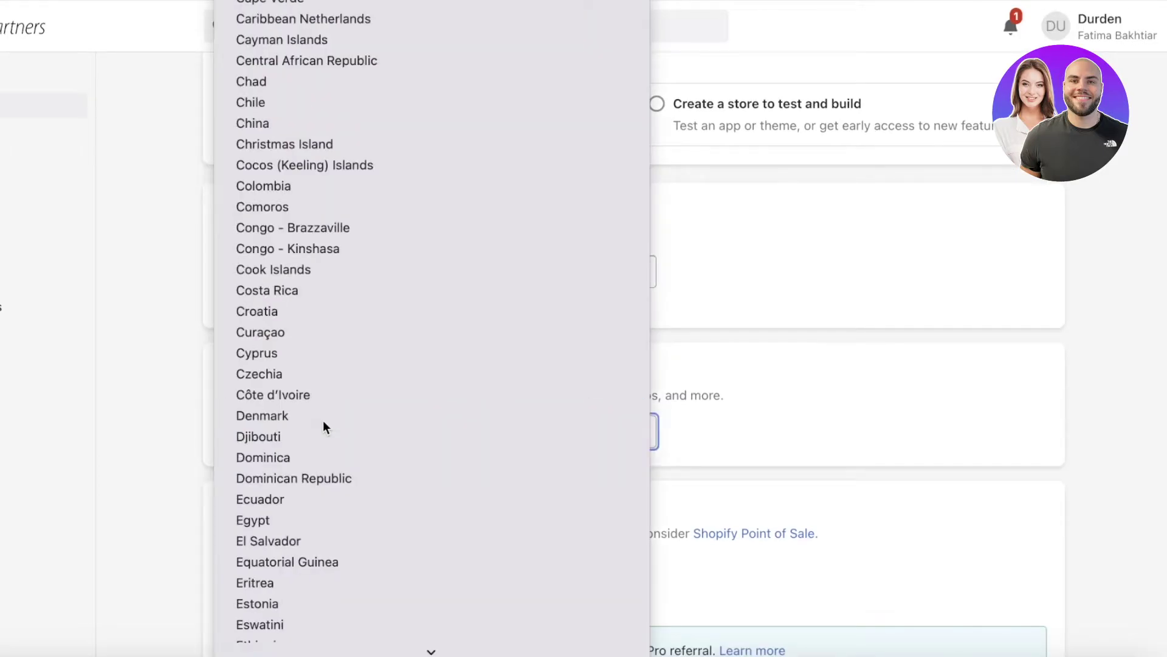
click(589, 109)
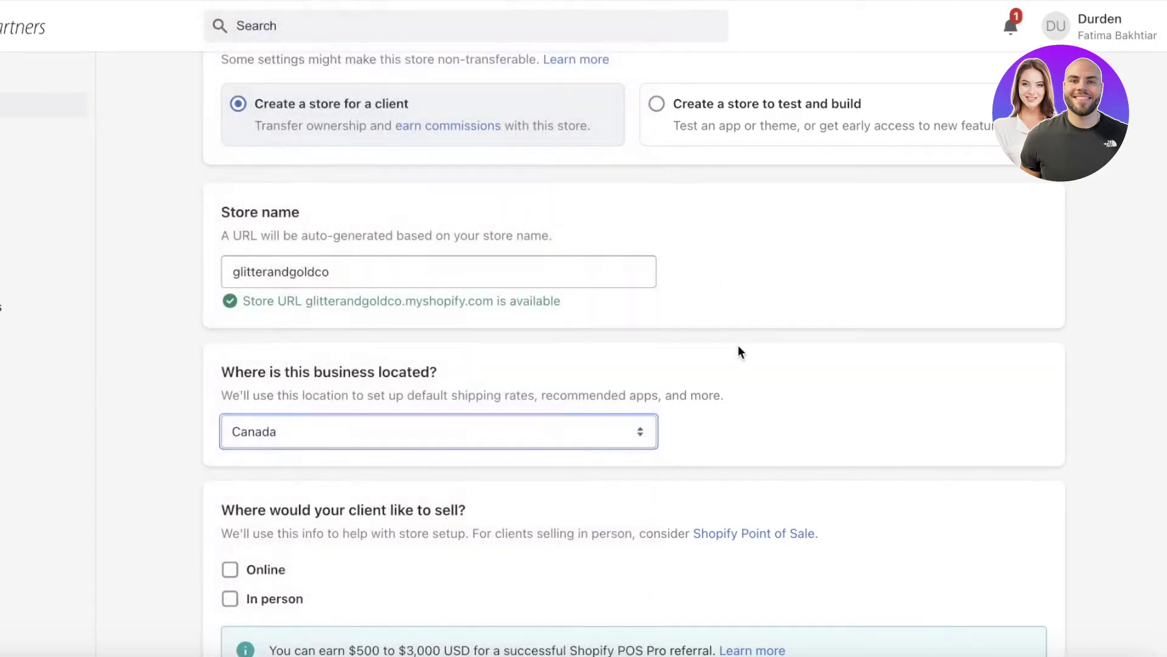
Step: Mark Online as the only selling channel, leaving In person unchecked
scroll(736, 344, down, 3)
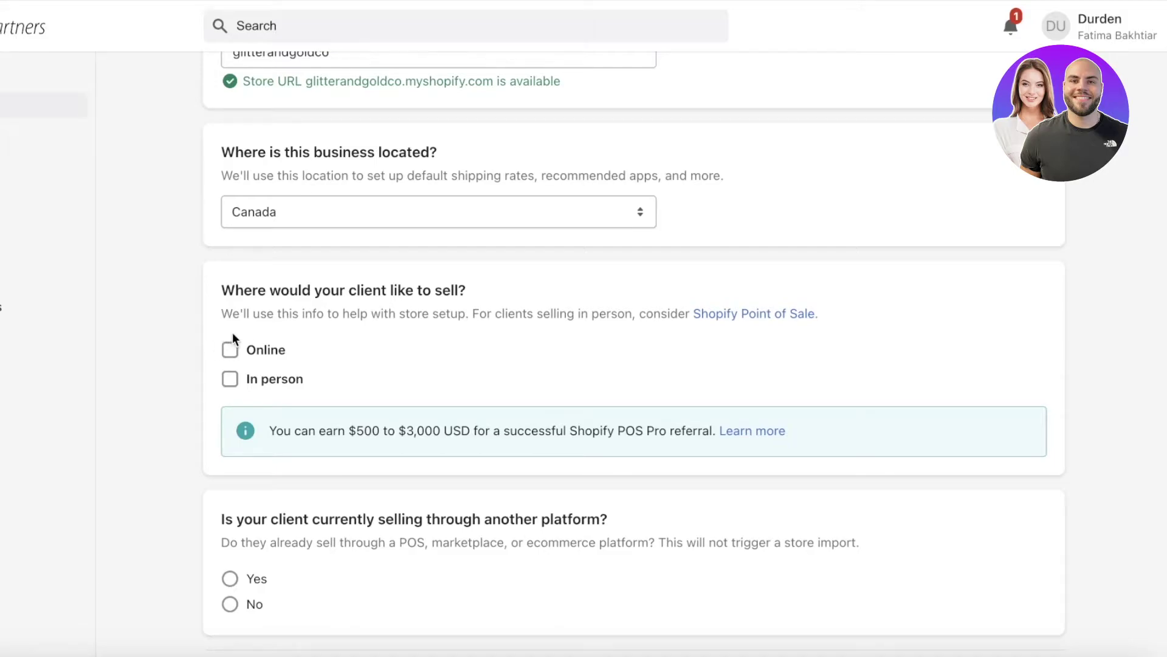
click(231, 350)
click(234, 378)
click(238, 378)
click(238, 377)
click(239, 349)
click(240, 351)
click(242, 370)
scroll(363, 359, up, 1)
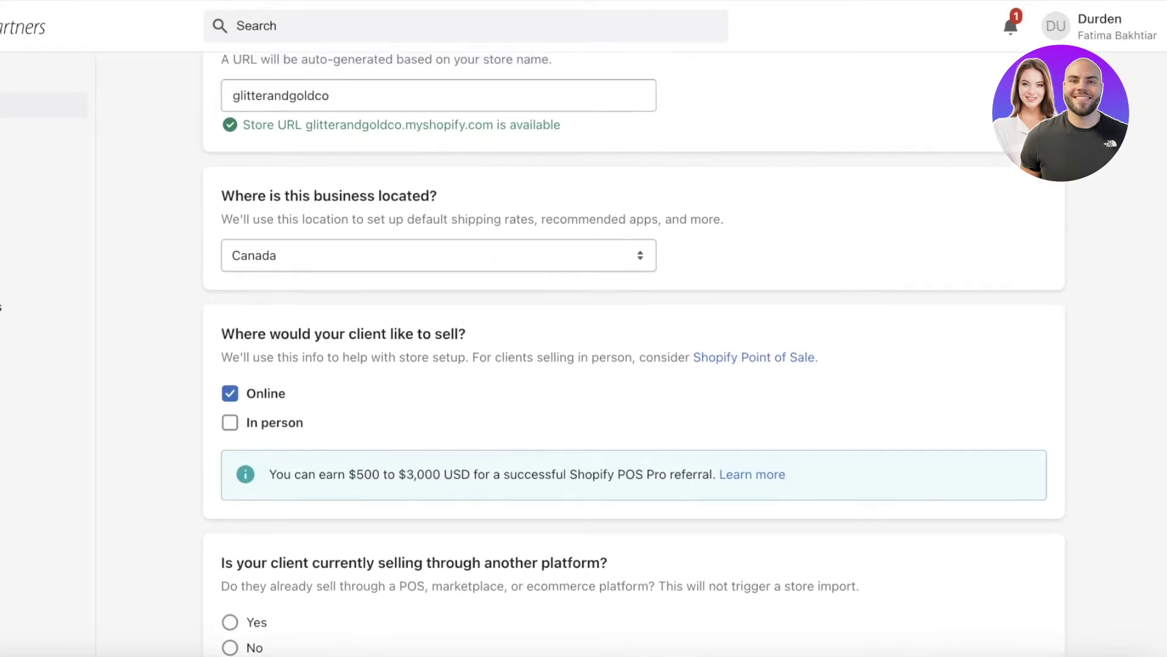
double_click(307, 97)
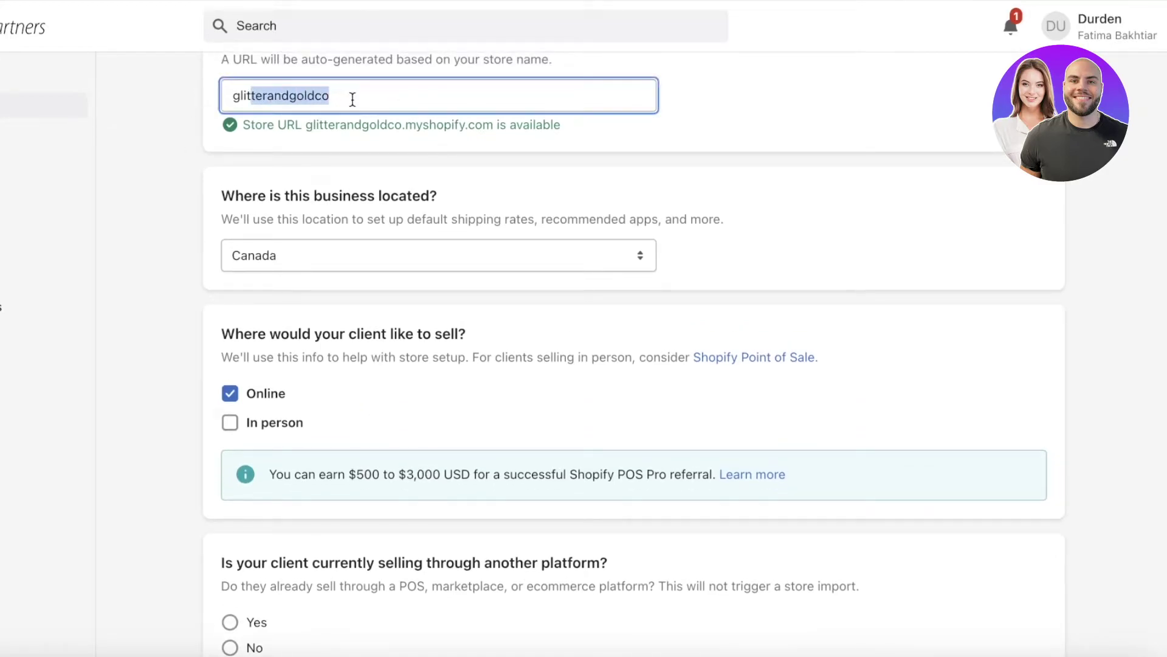
click(352, 99)
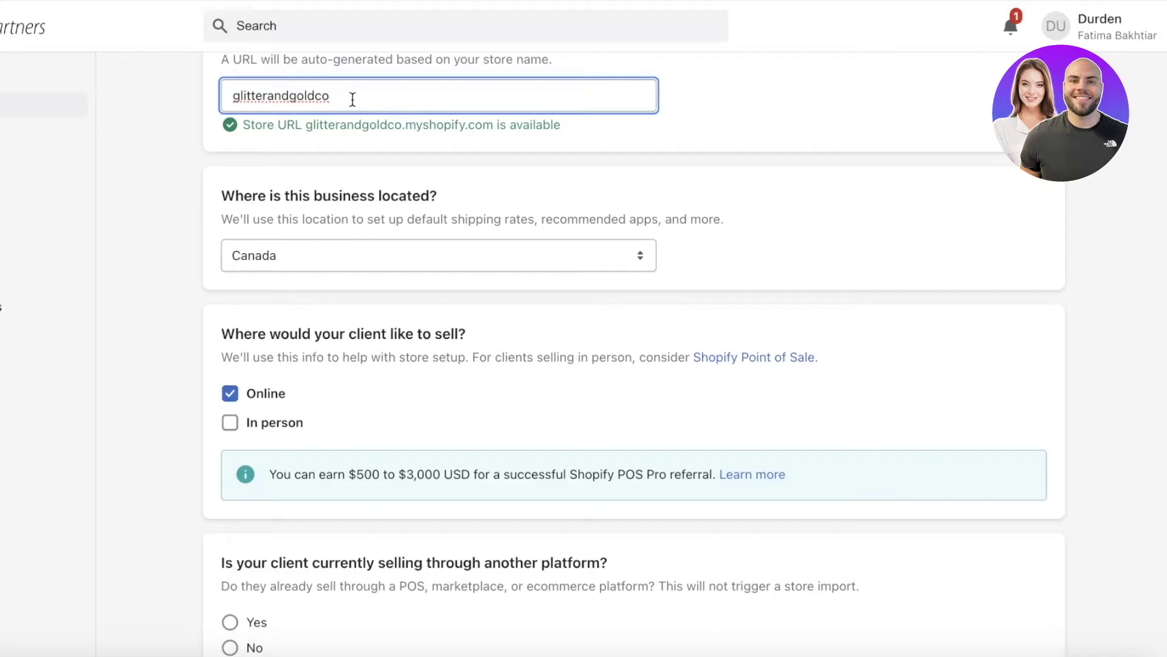
scroll(386, 177, down, 3)
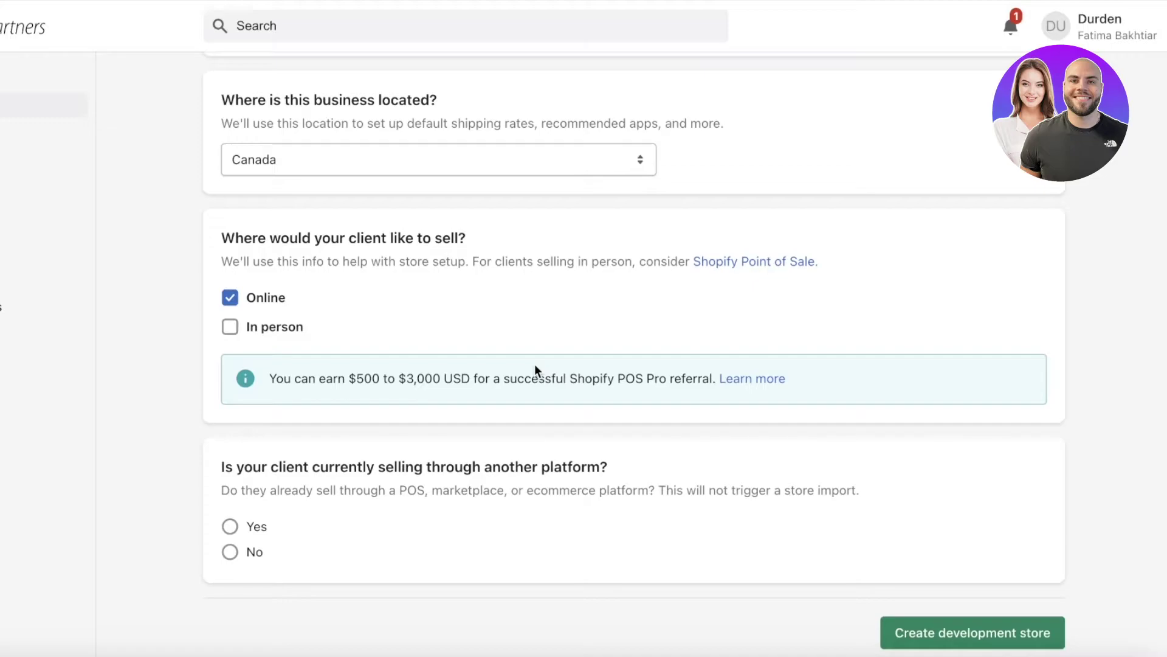
Step: Answer No to selling through another platform and create the glitterandgoldco development store
click(237, 529)
click(232, 551)
click(954, 635)
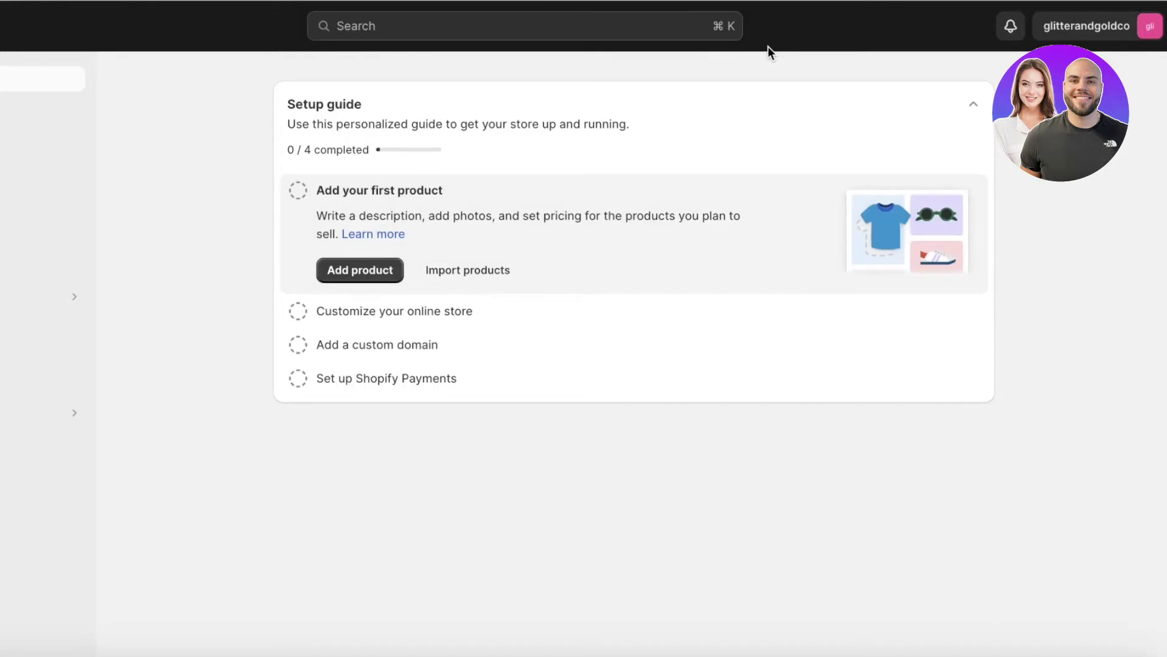
Step: Glance at the account menu, visit the Shop and Discounts pages, then open Flow
click(1084, 36)
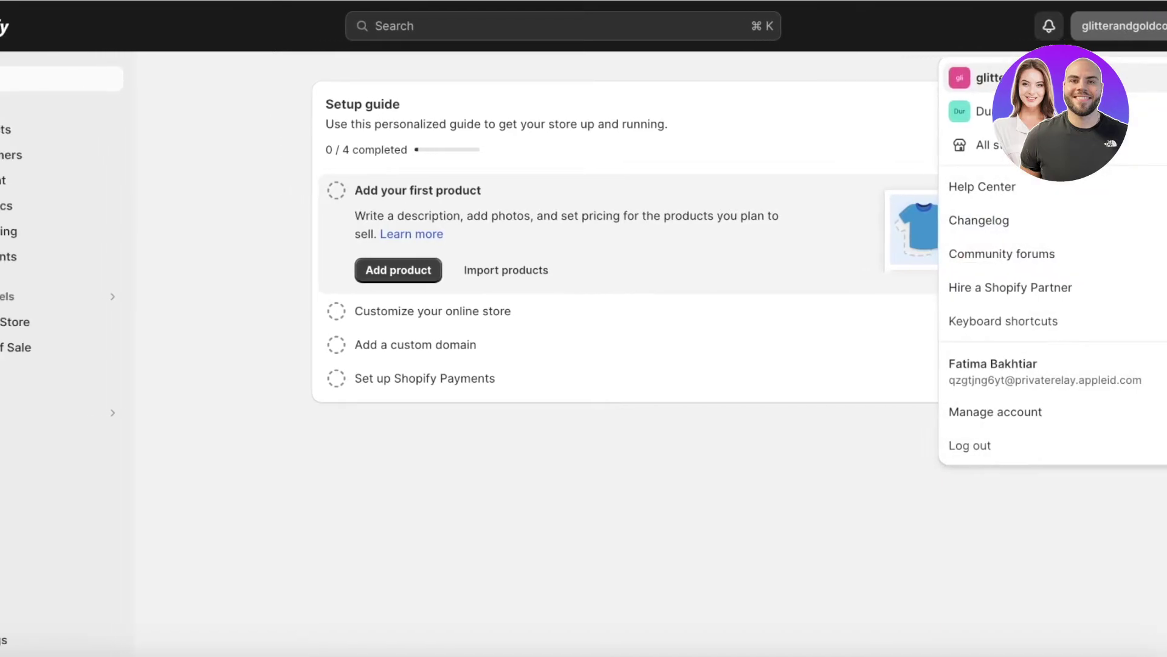
key(Escape)
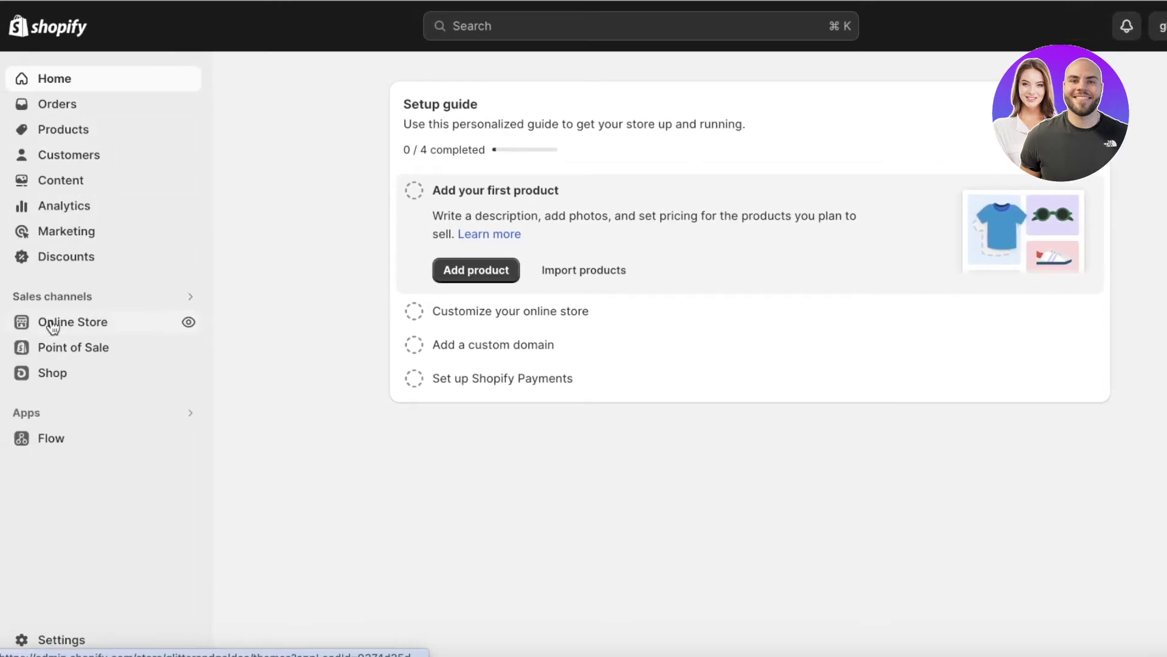
click(91, 377)
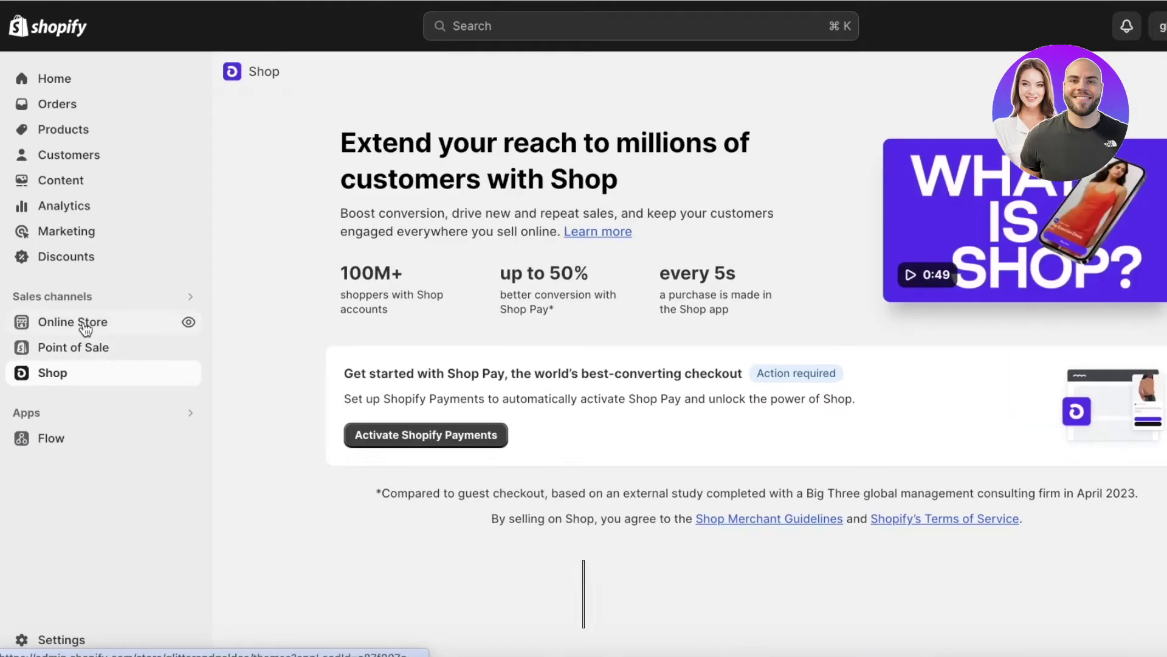
click(61, 258)
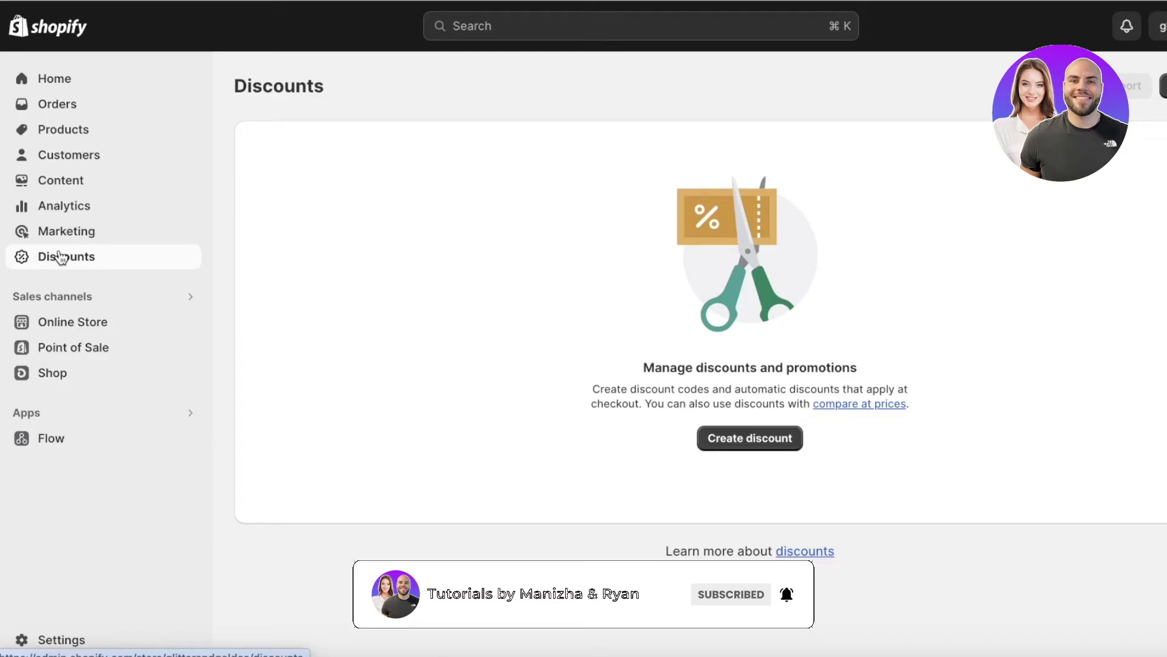
click(37, 440)
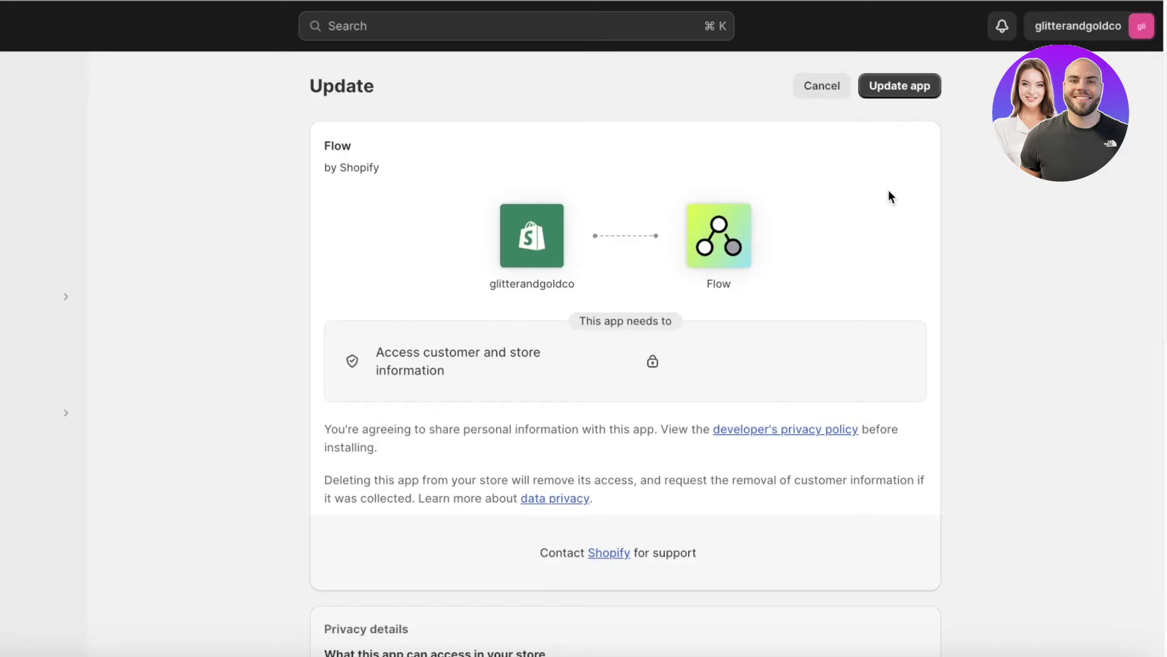
Step: Scroll through the Flow app's privacy details on its update page
scroll(315, 265, down, 7)
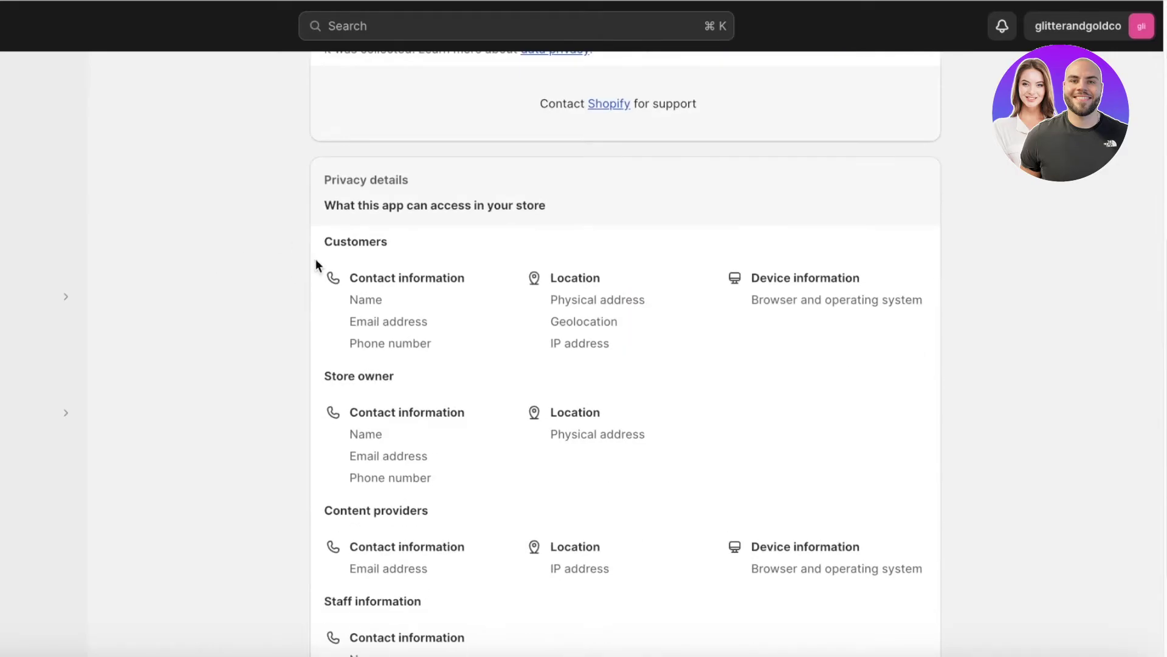
scroll(315, 265, down, 3)
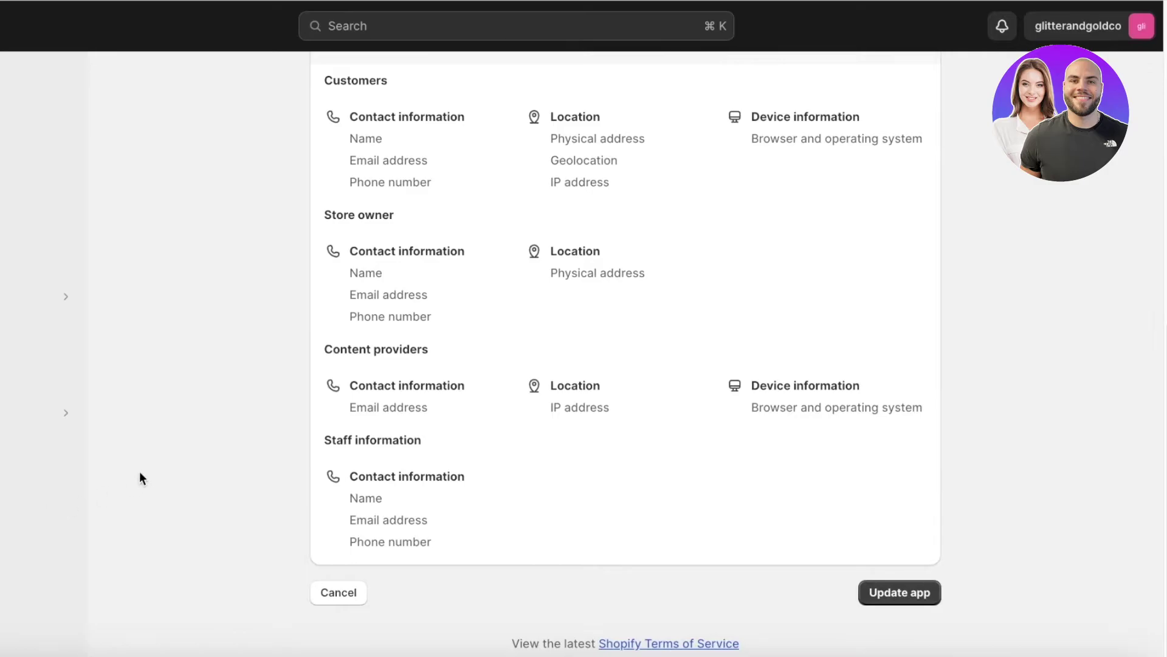
scroll(209, 333, up, 10)
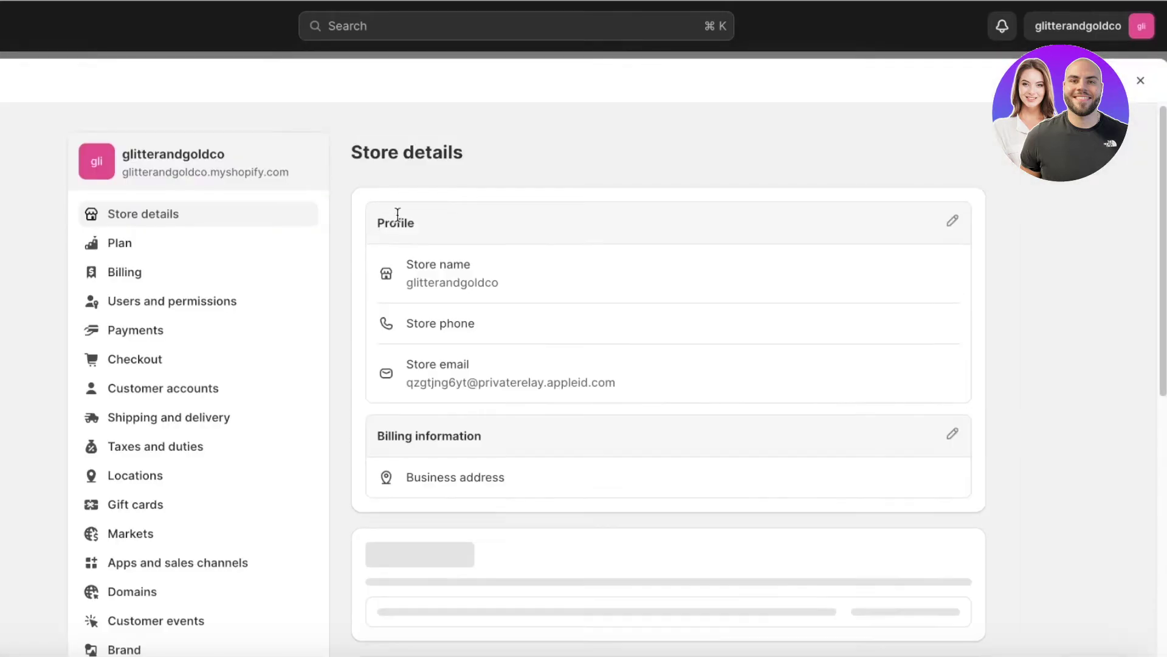
scroll(599, 163, down, 5)
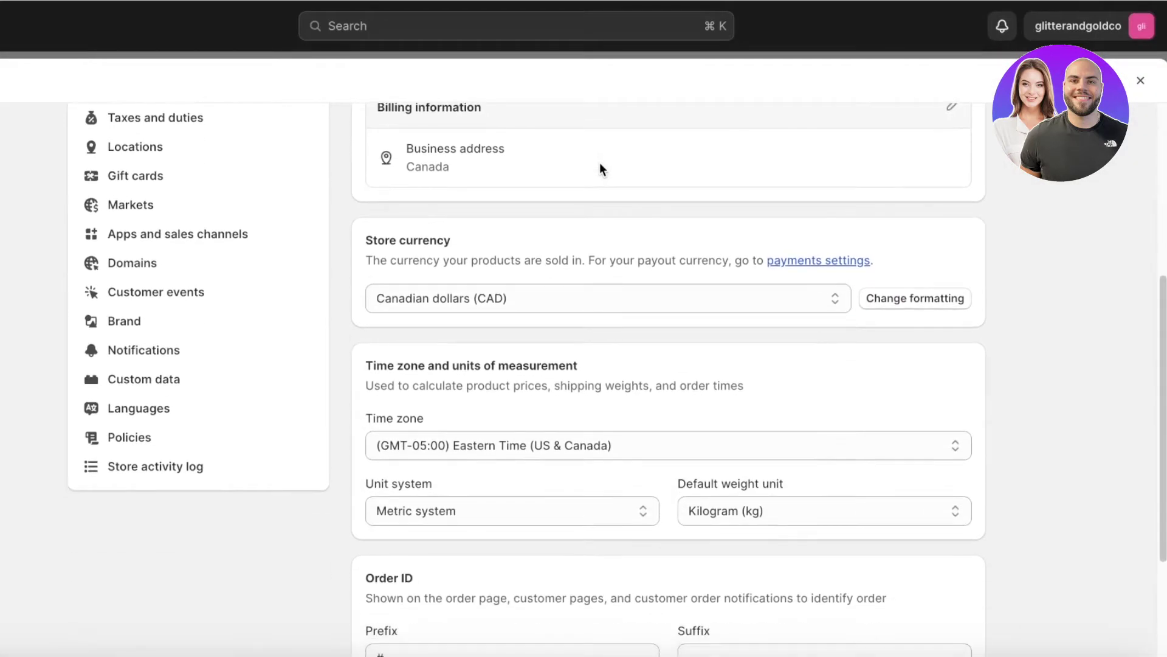
scroll(538, 224, down, 8)
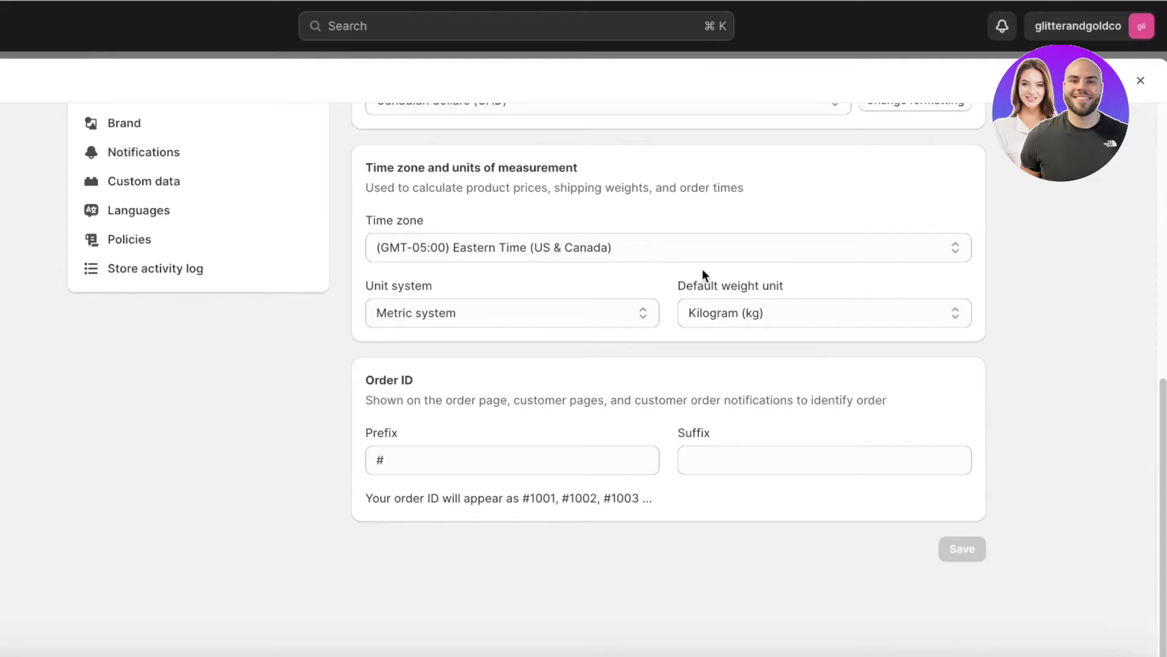
scroll(702, 273, up, 10)
click(164, 242)
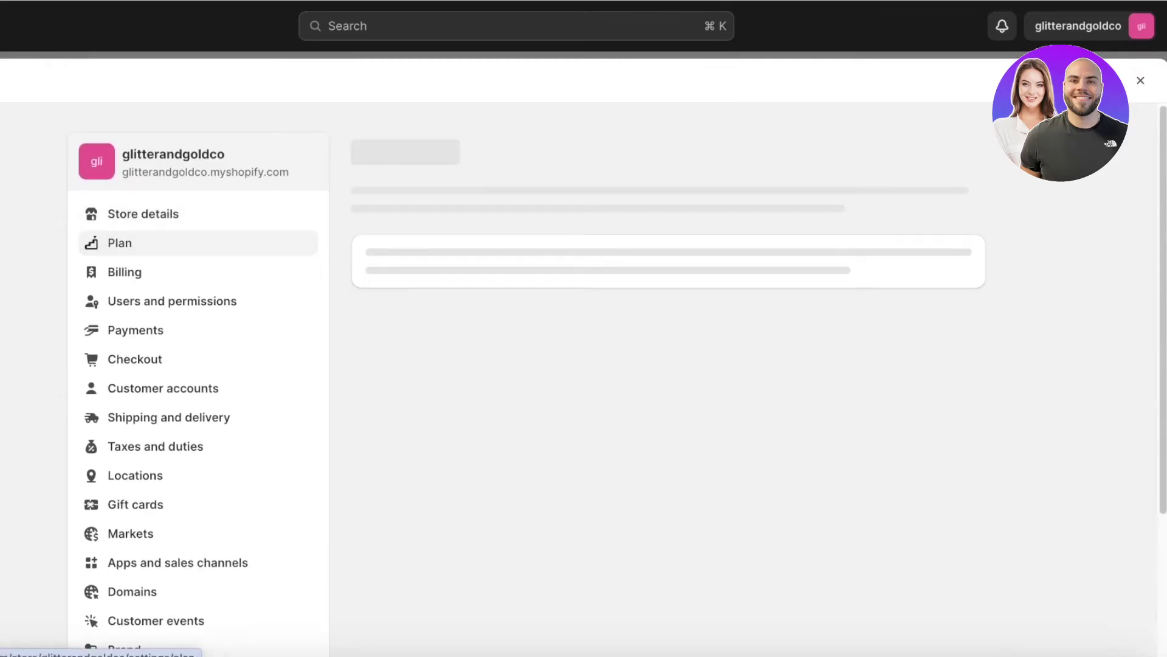
click(1140, 81)
click(1085, 25)
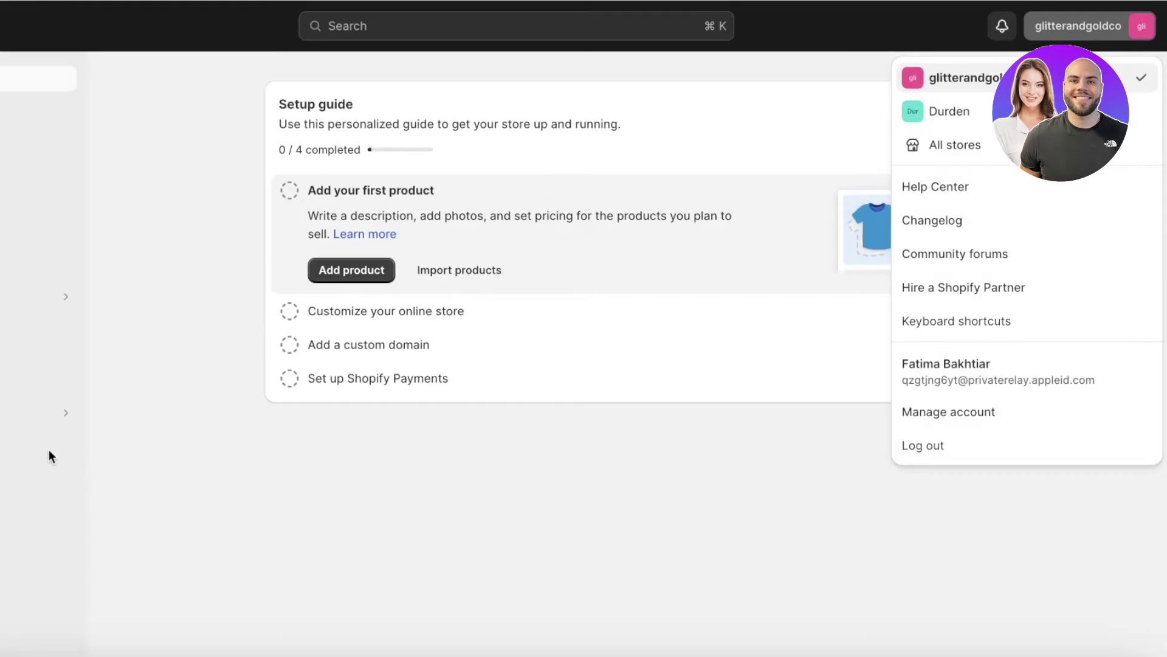
click(37, 634)
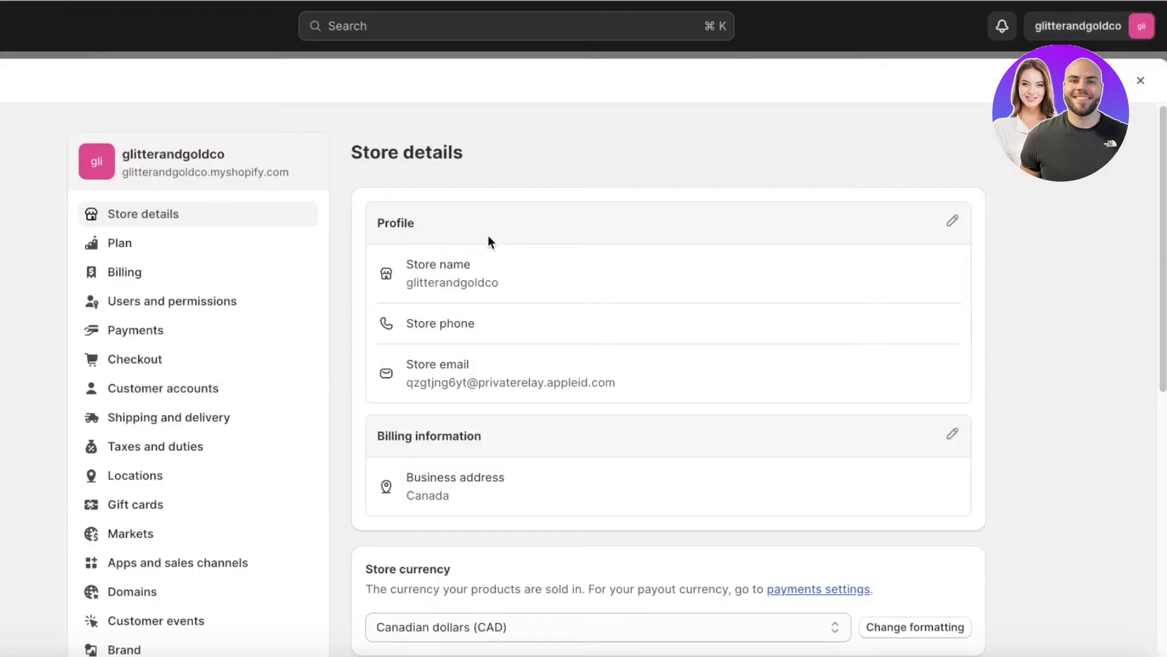
scroll(480, 249, down, 10)
scroll(475, 253, up, 8)
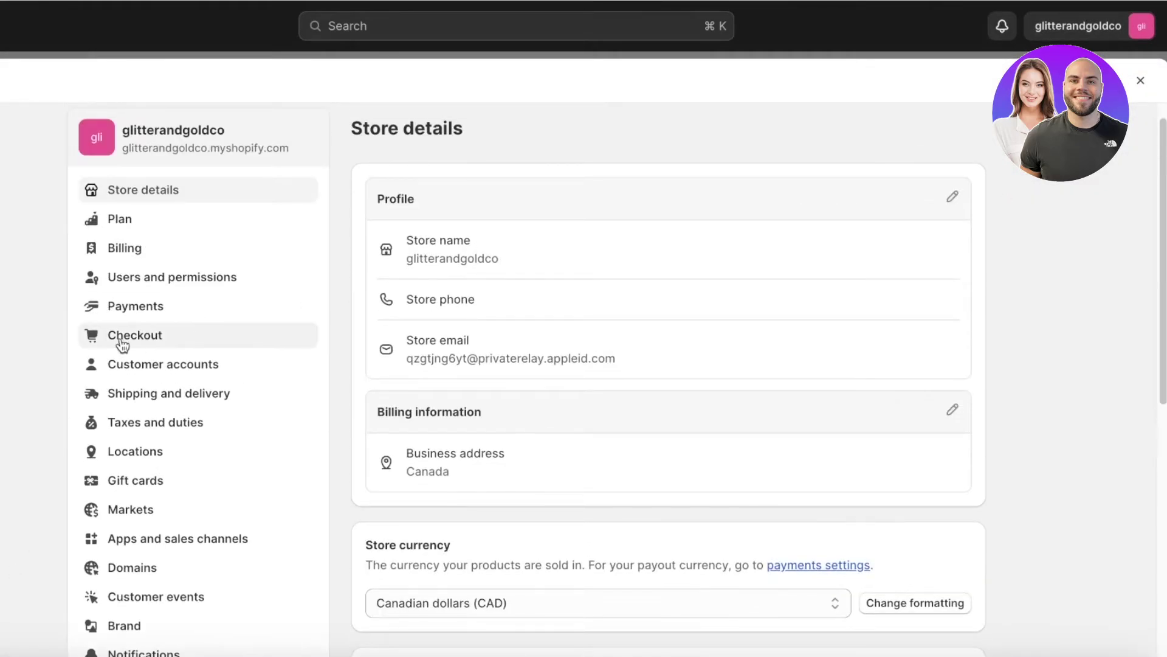
scroll(200, 215, down, 3)
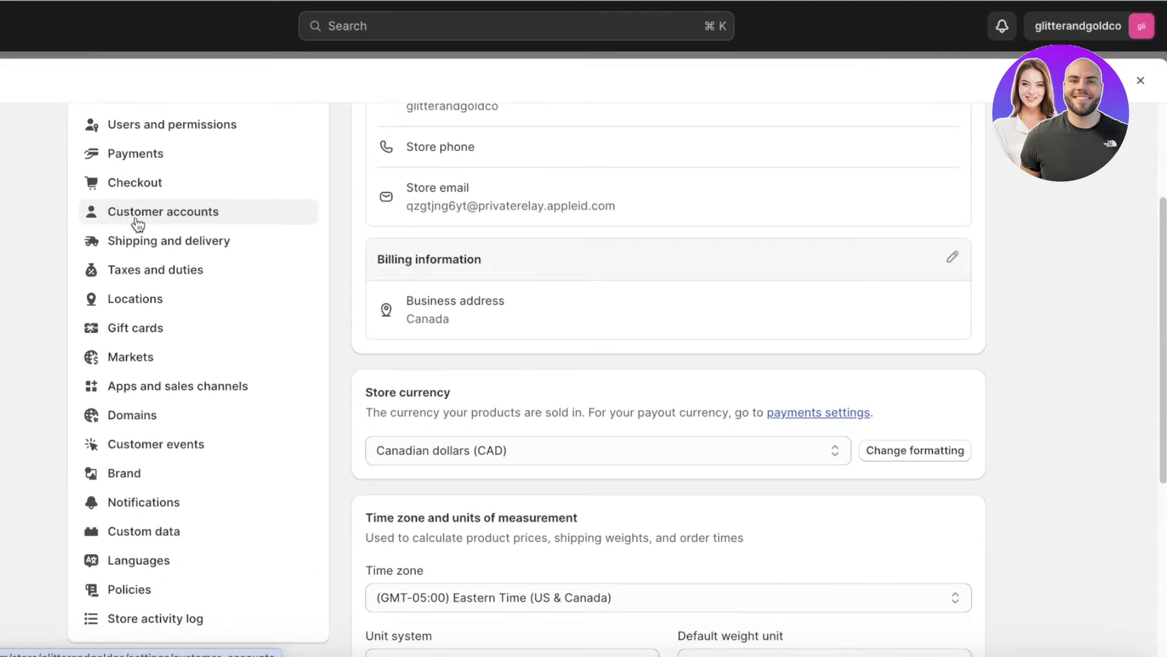
Step: Follow the store owner note in Users and permissions to glitterandgoldco's Partner Dashboard page
scroll(161, 183, up, 3)
click(158, 302)
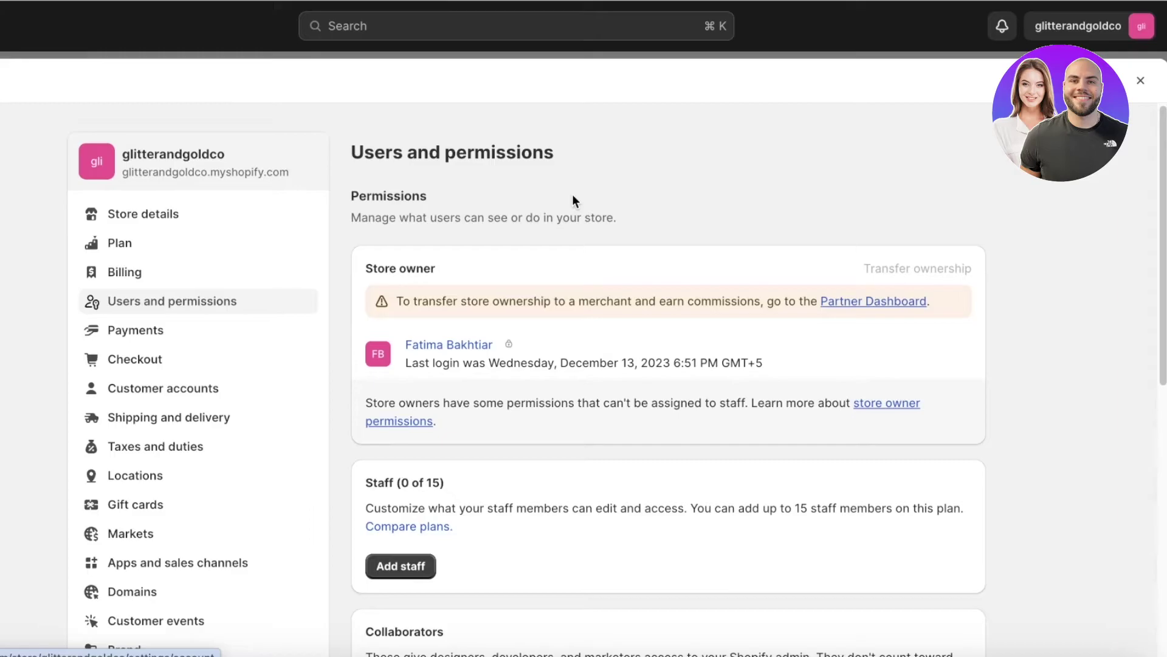
scroll(304, 328, down, 1)
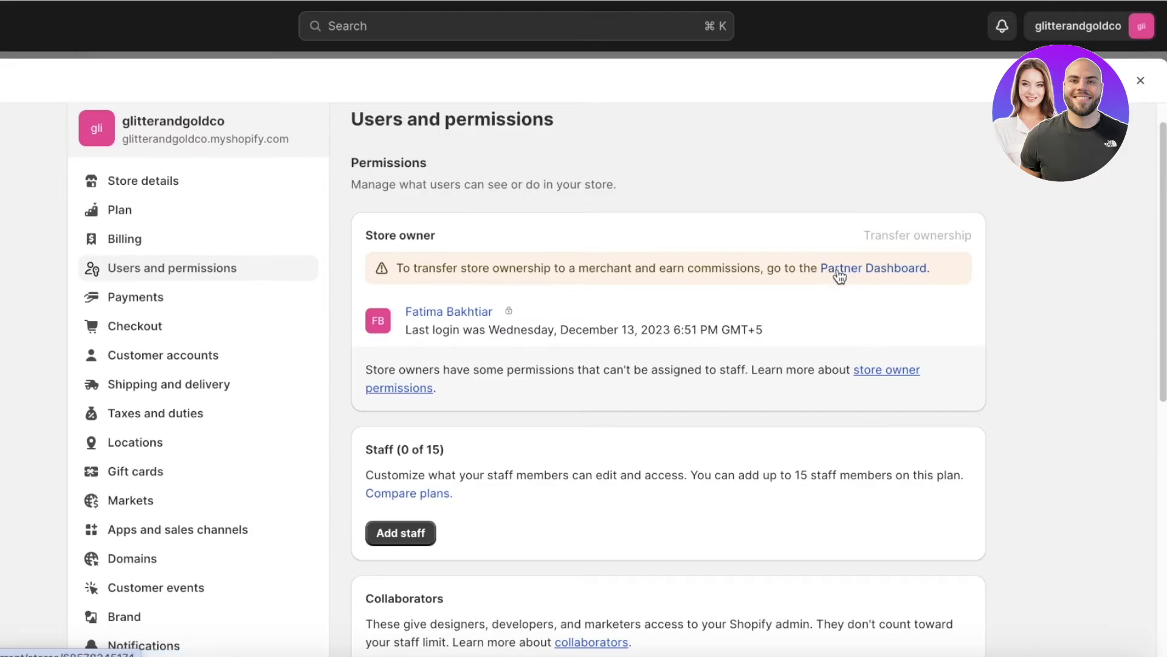
drag(422, 267, 674, 266)
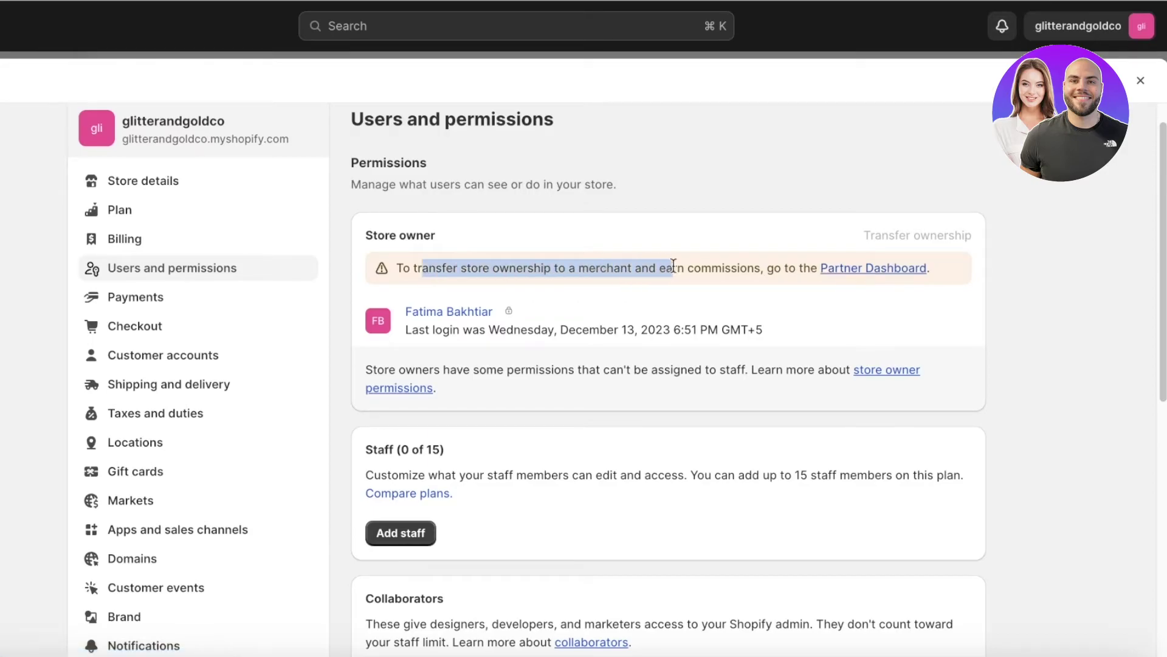
click(680, 268)
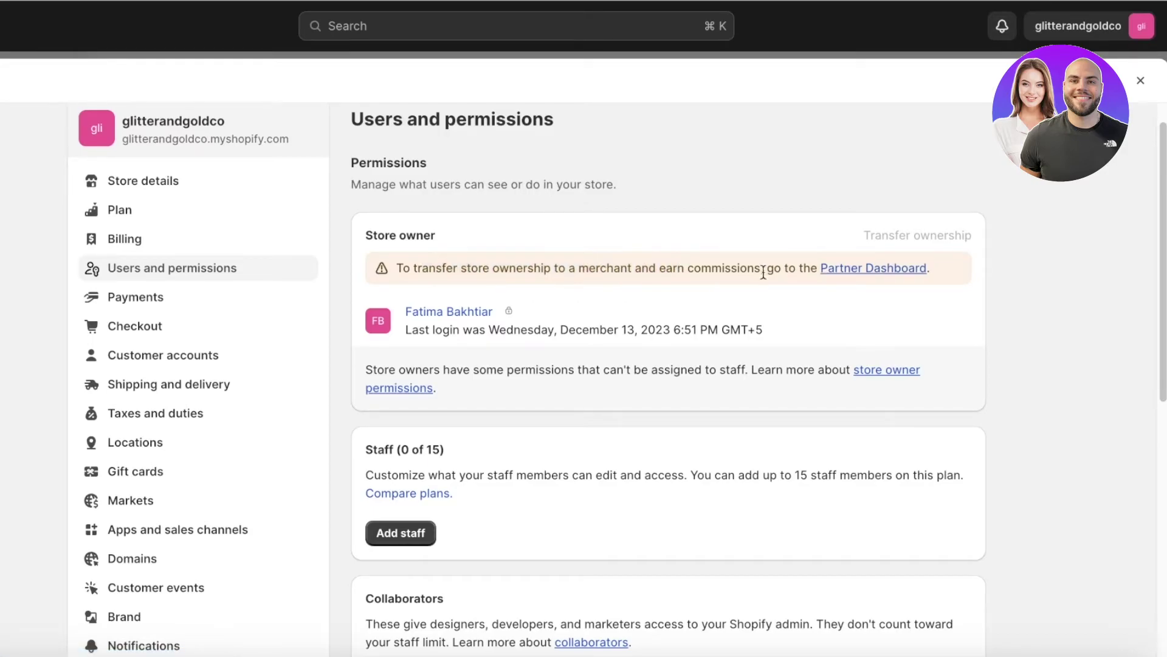
click(850, 271)
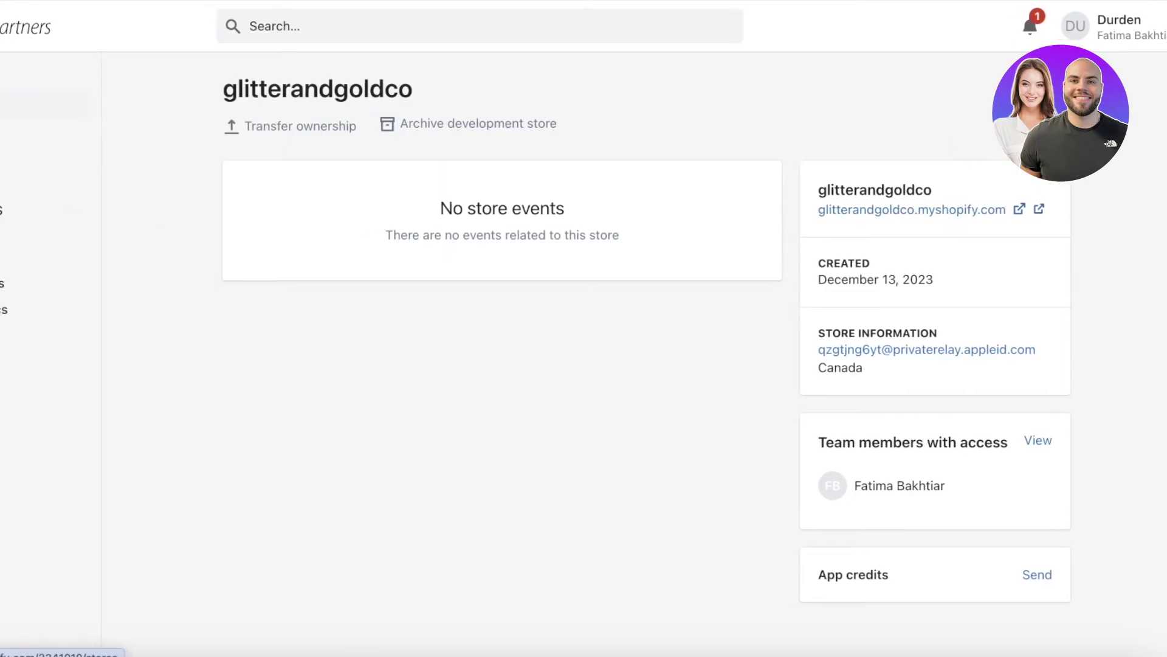
Step: Open the glitterandgoldco store and check its Transfer ownership recipient list, then cancel without transferring
click(18, 110)
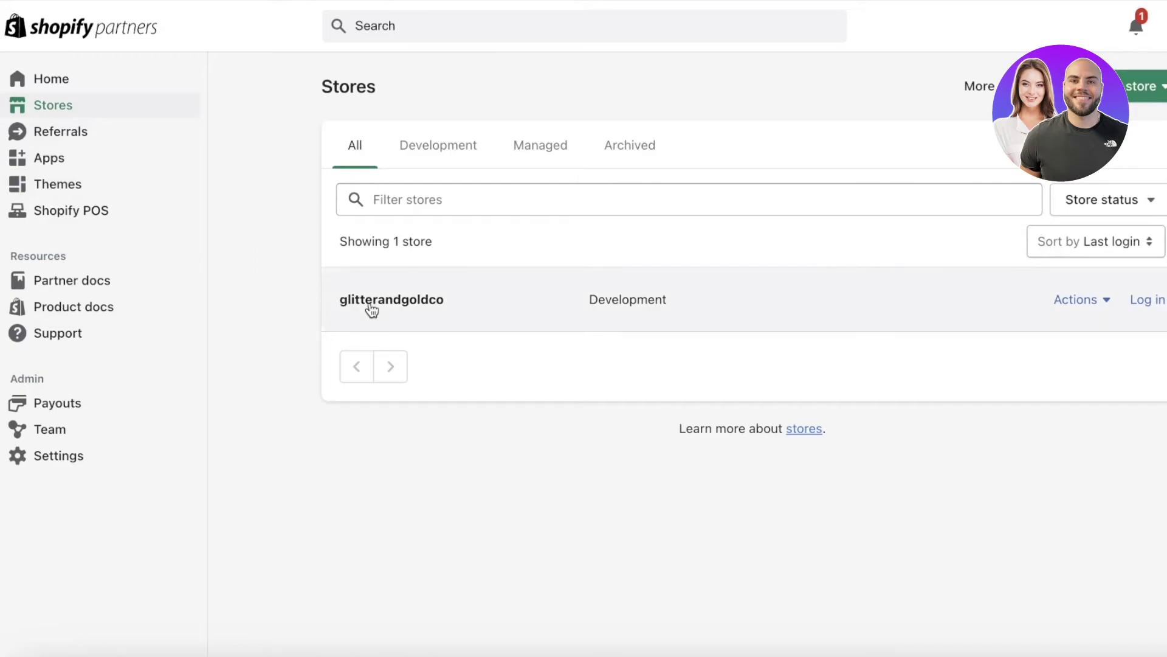
click(372, 310)
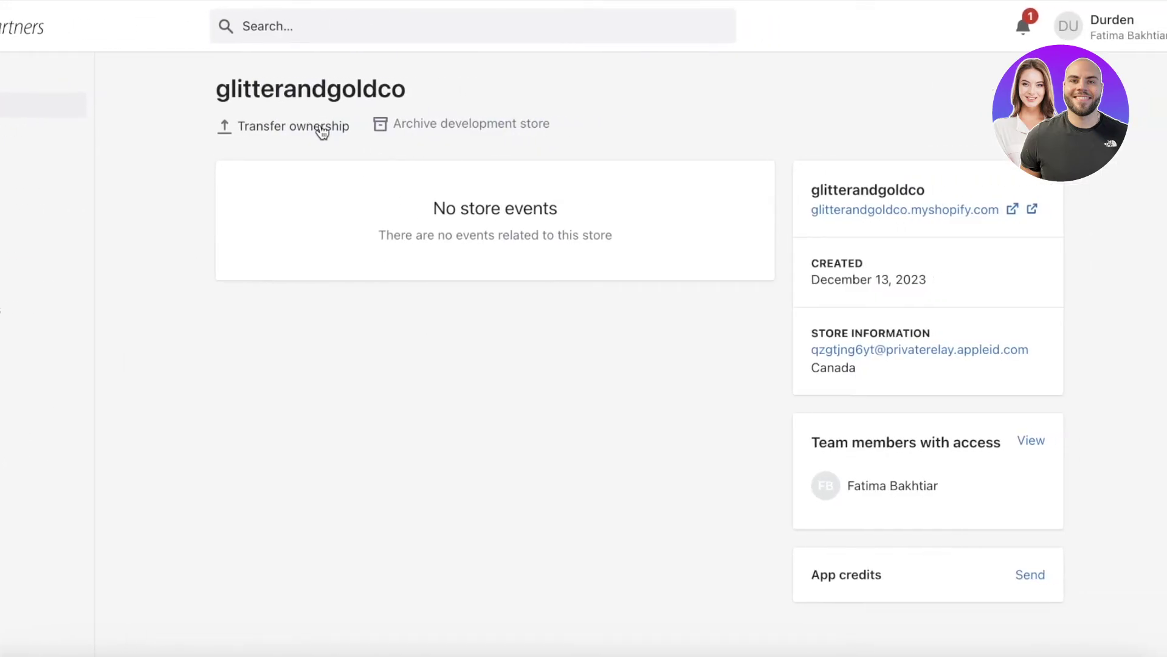
click(322, 130)
click(452, 429)
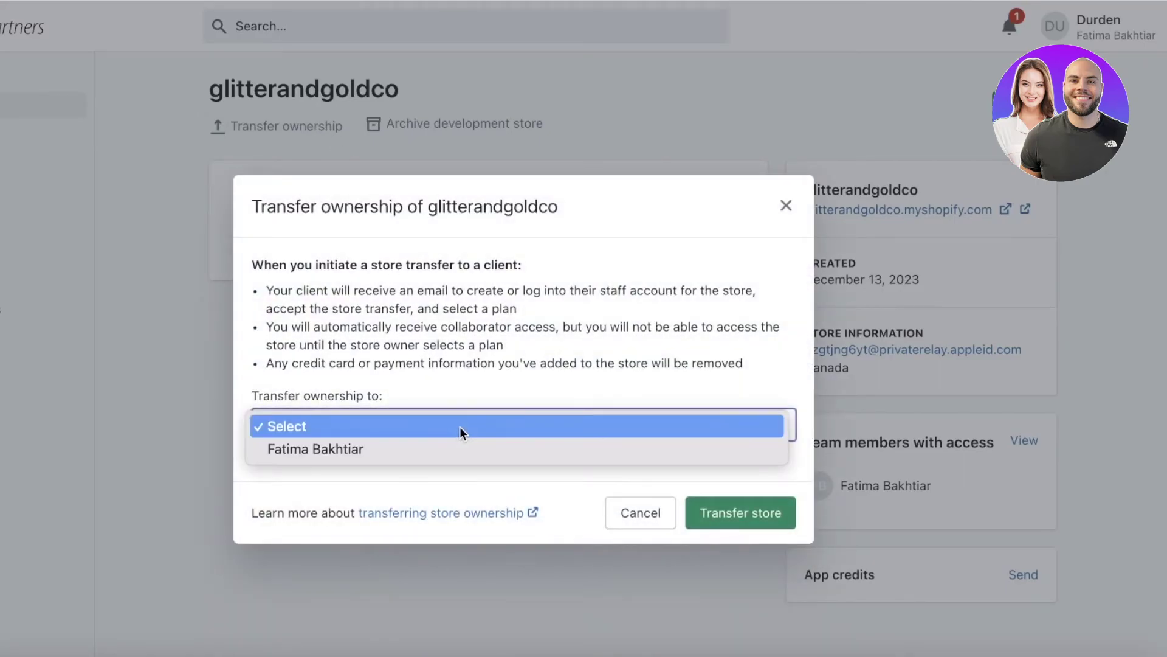
click(464, 429)
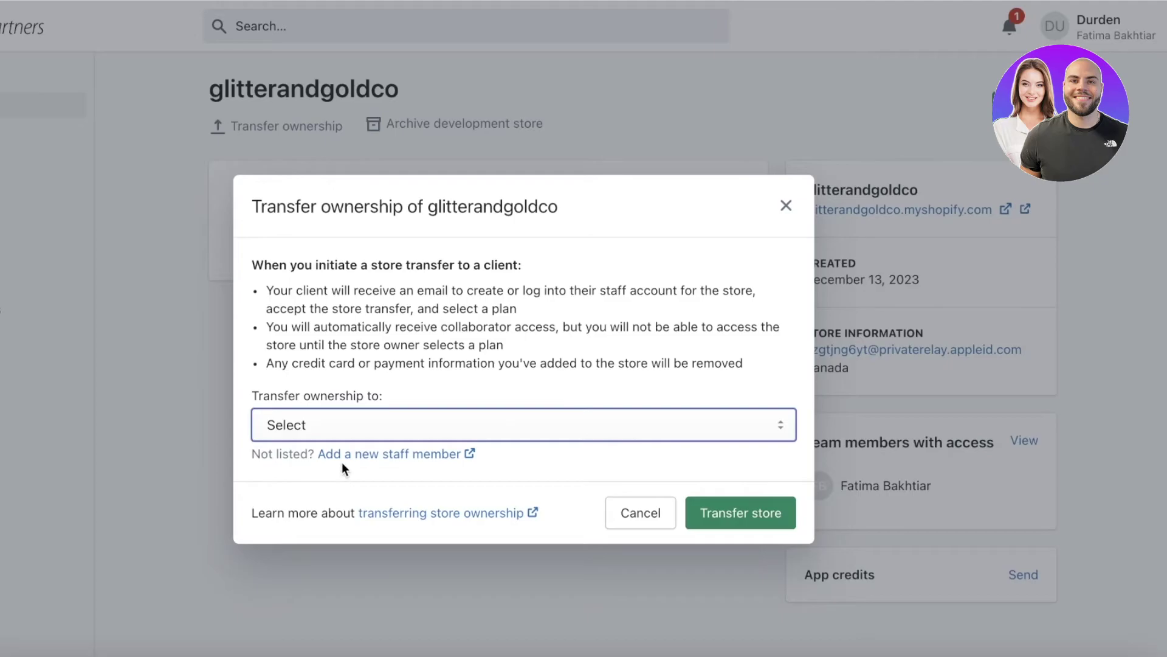
click(618, 520)
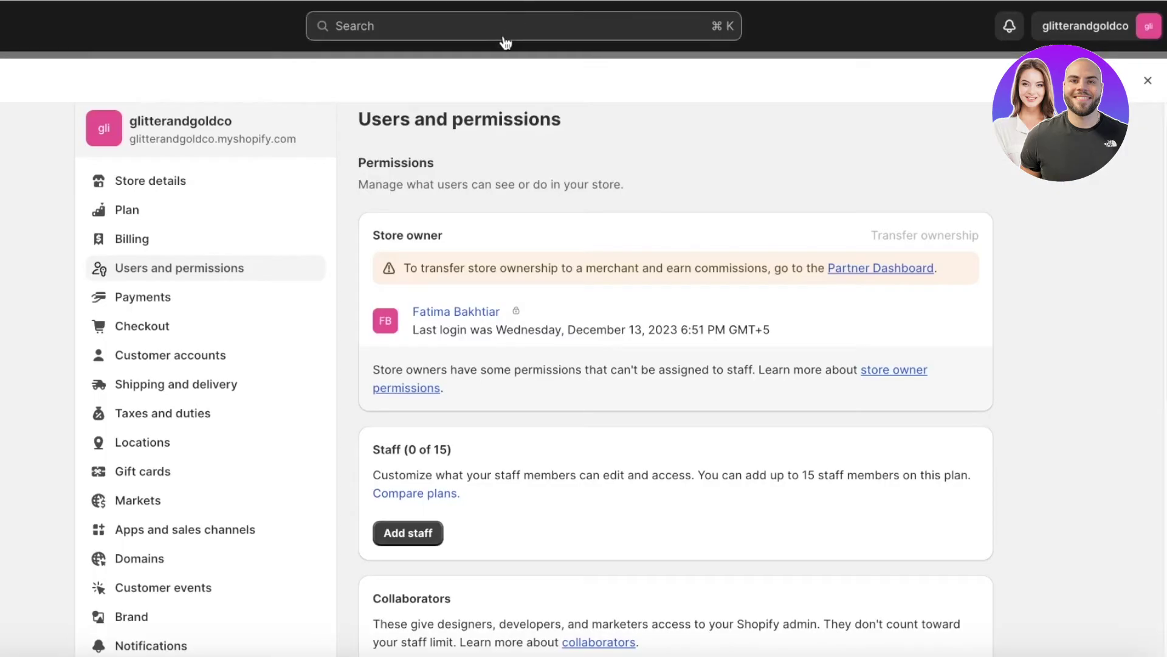
Step: Reload the Users and permissions settings and look through them
scroll(644, 383, down, 5)
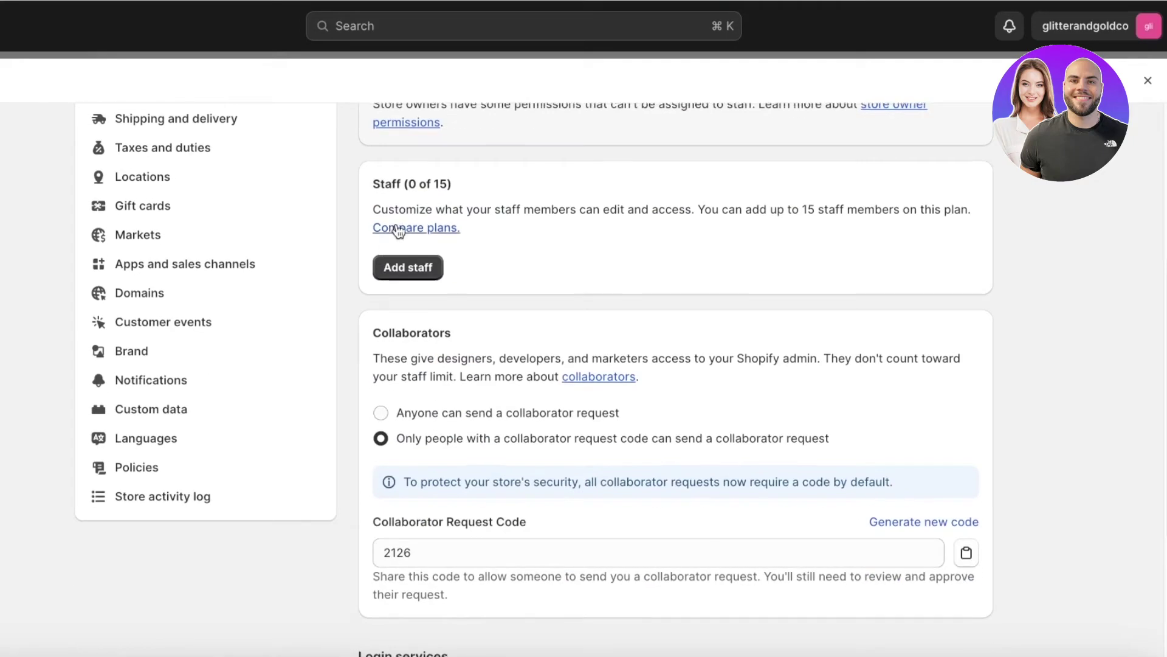
scroll(400, 233, up, 3)
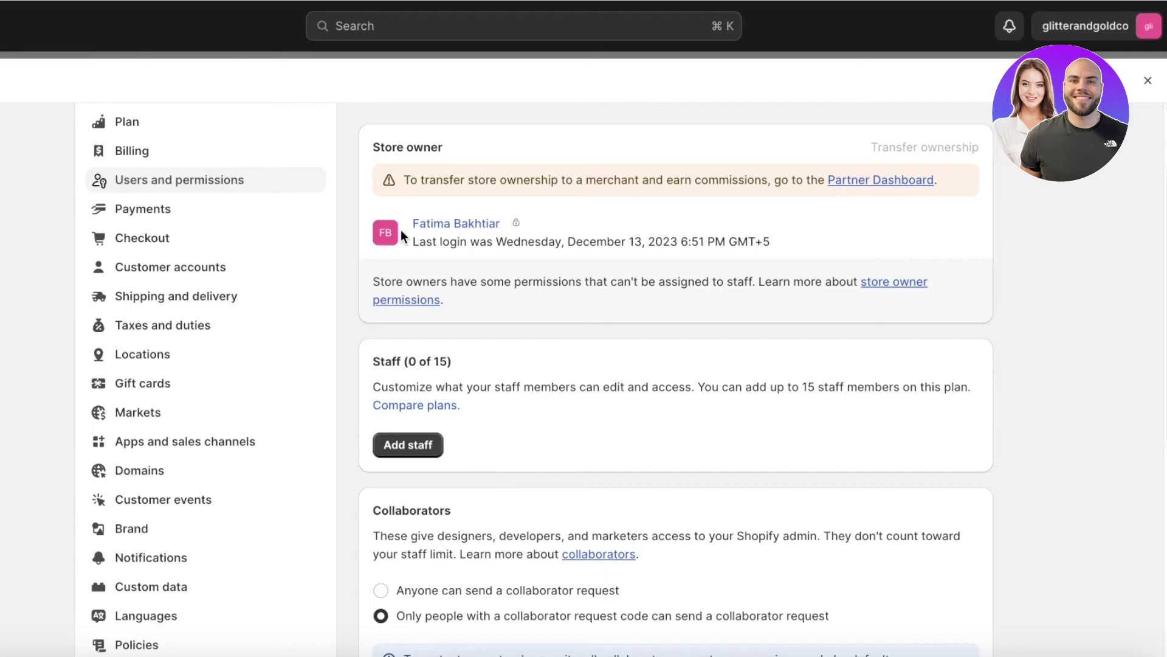
click(386, 441)
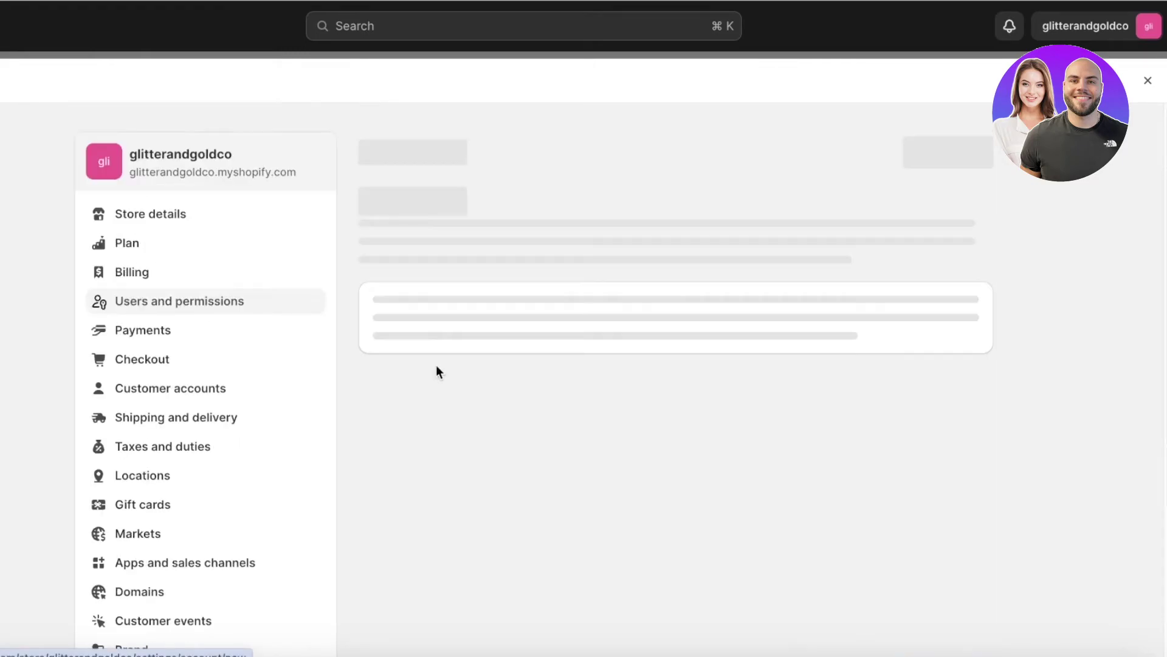
click(155, 304)
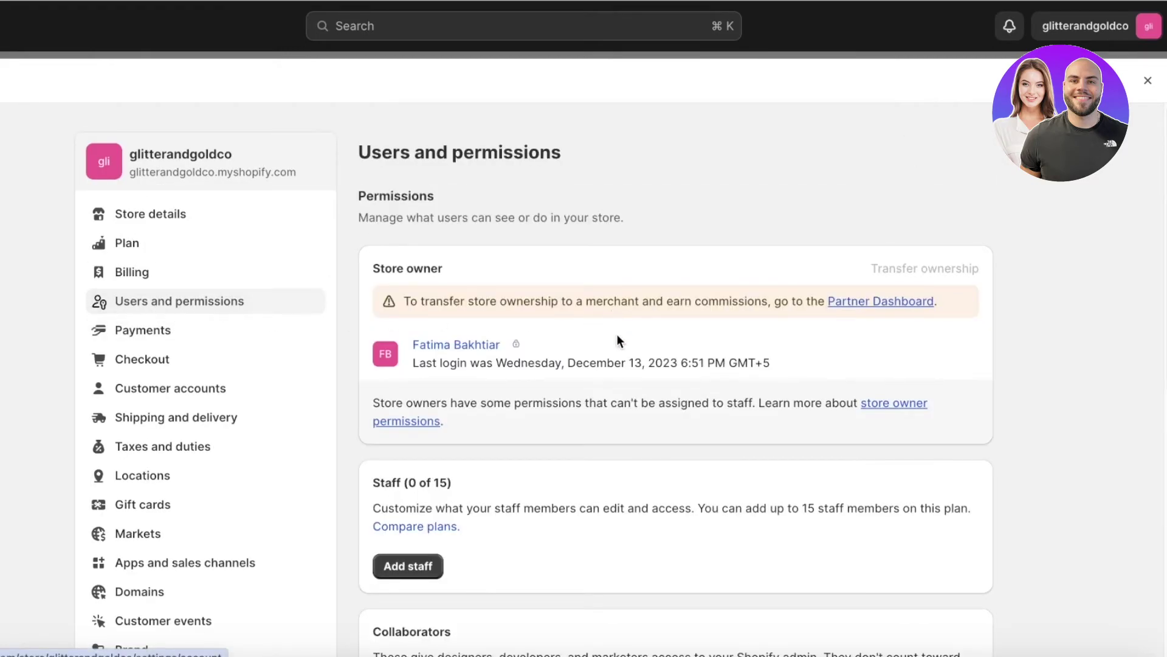
scroll(571, 410, down, 5)
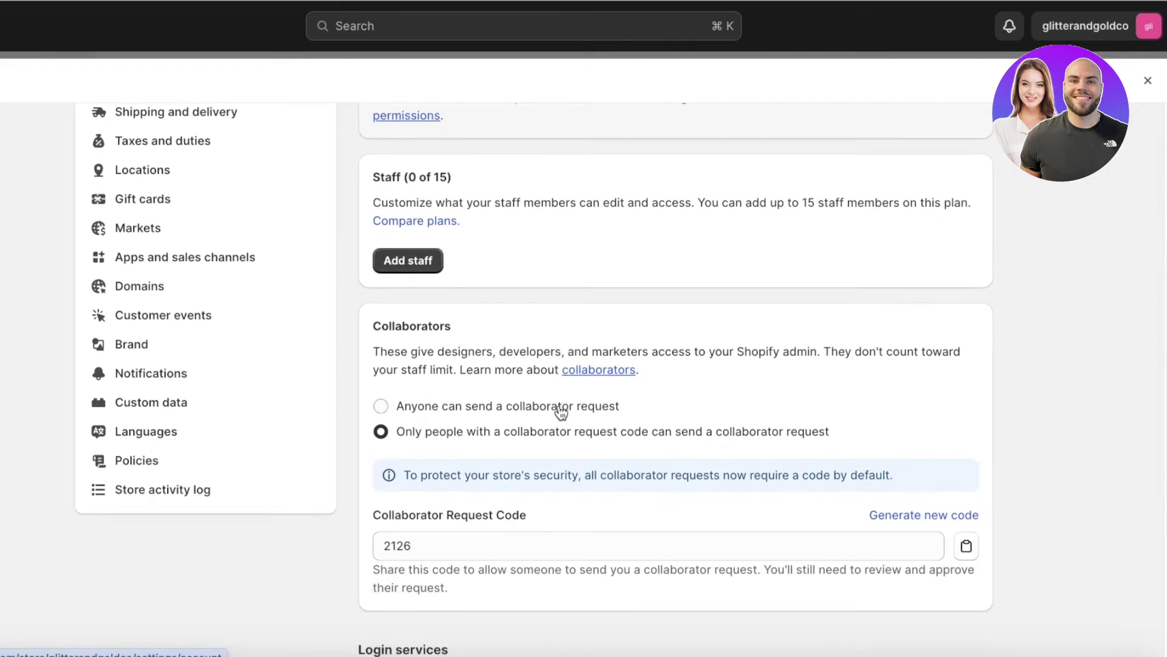
scroll(553, 420, down, 3)
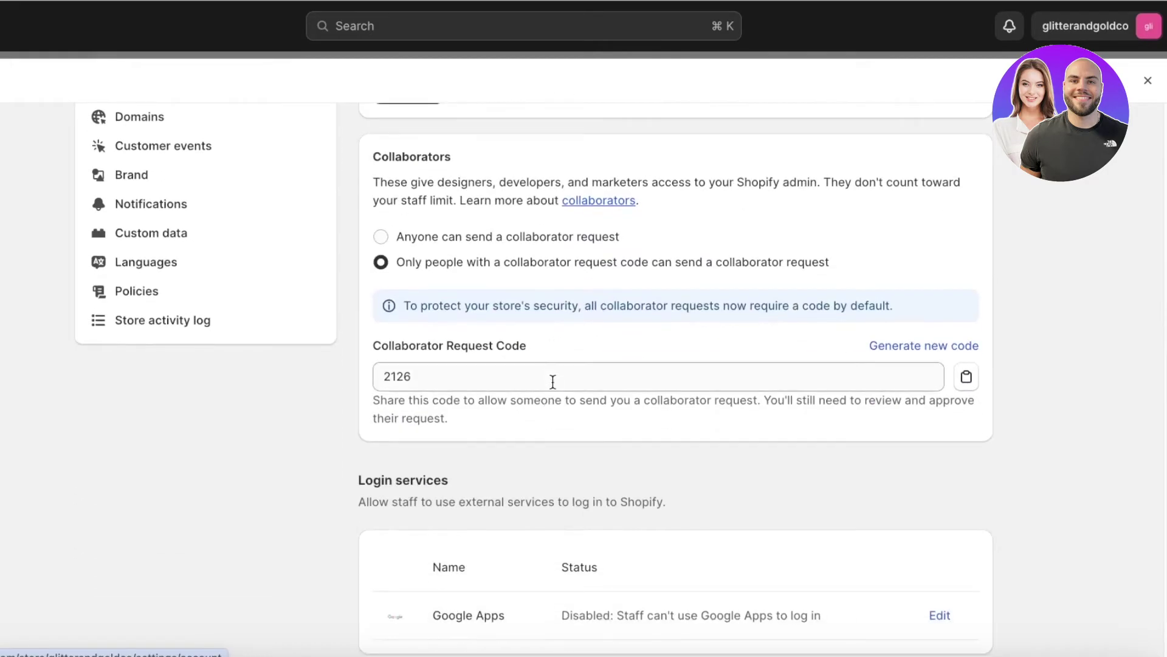
scroll(553, 381, up, 3)
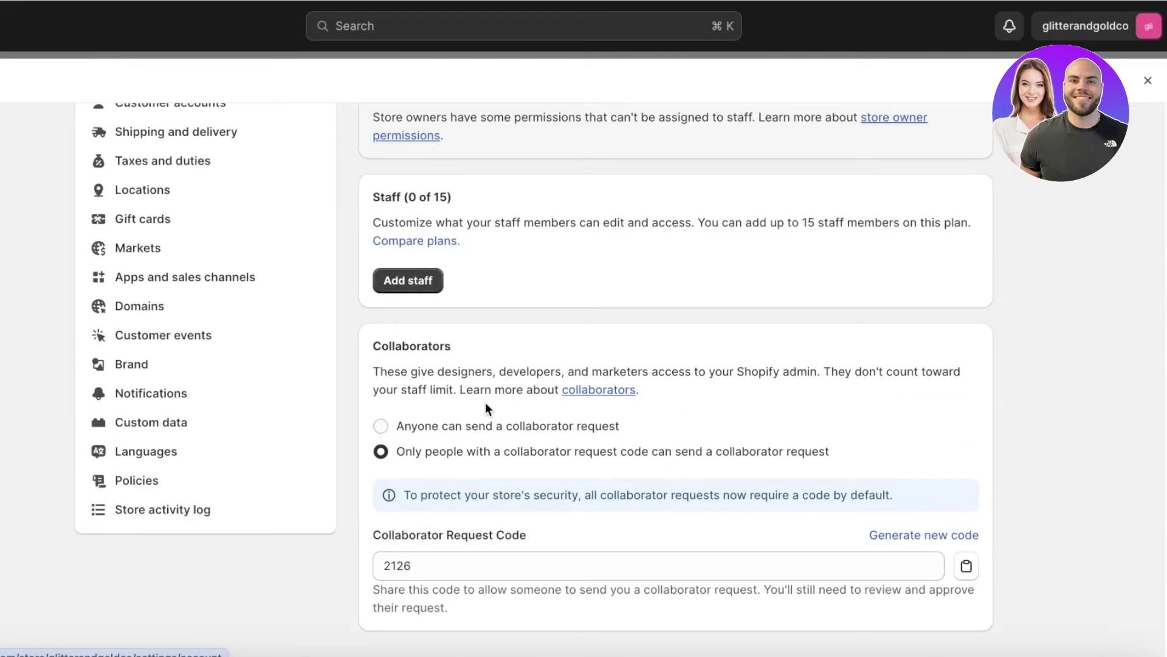
Step: Switch collaborator requests to Anyone and back to code-only, then copy the collaborator request code
click(465, 425)
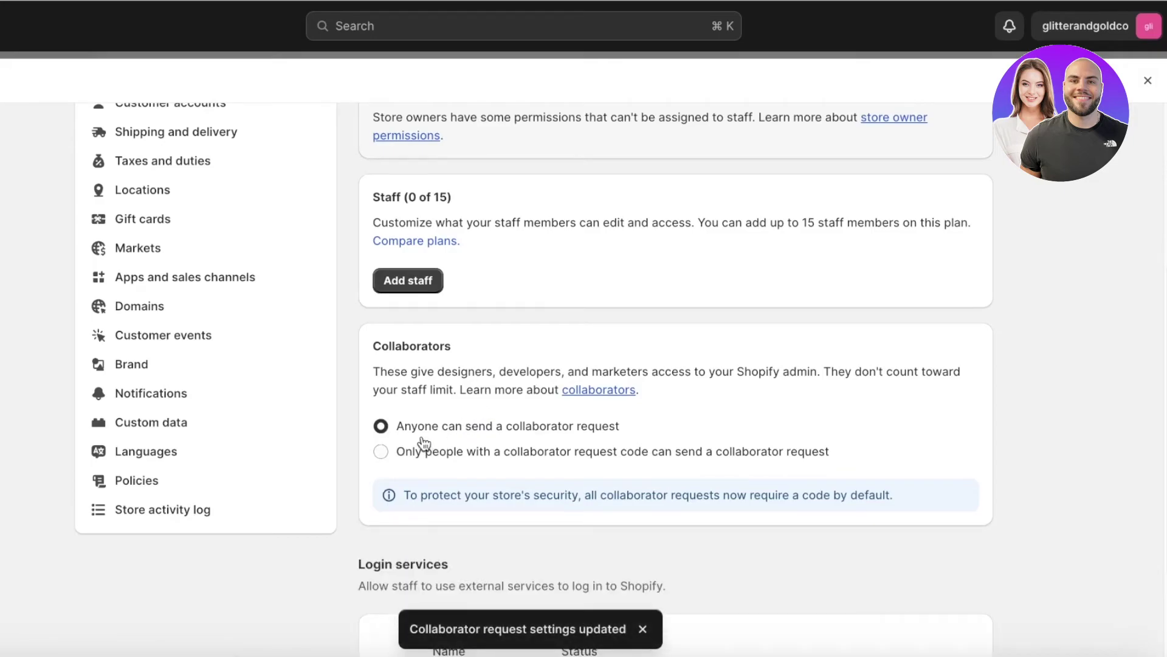
click(424, 456)
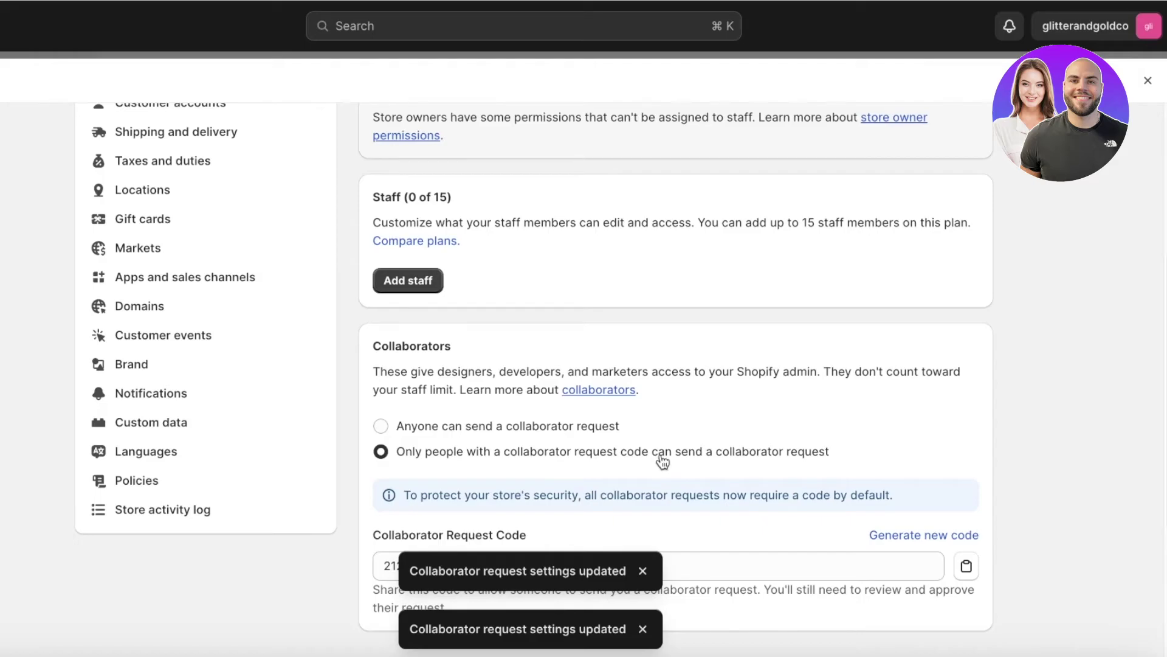
scroll(726, 460, down, 3)
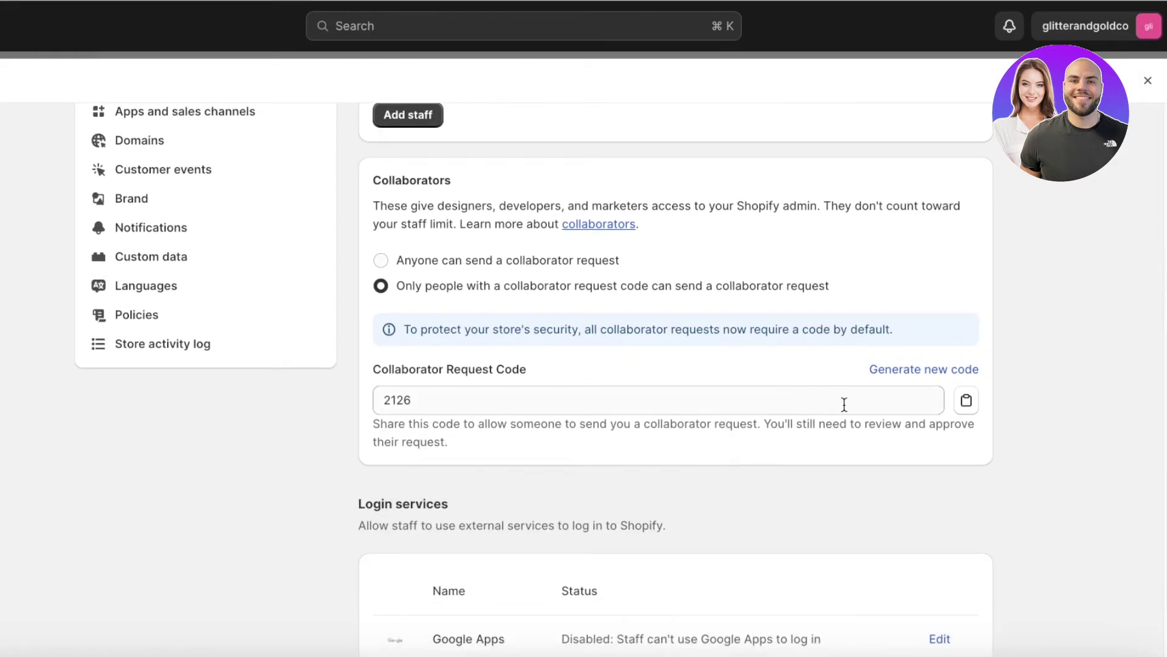
click(966, 401)
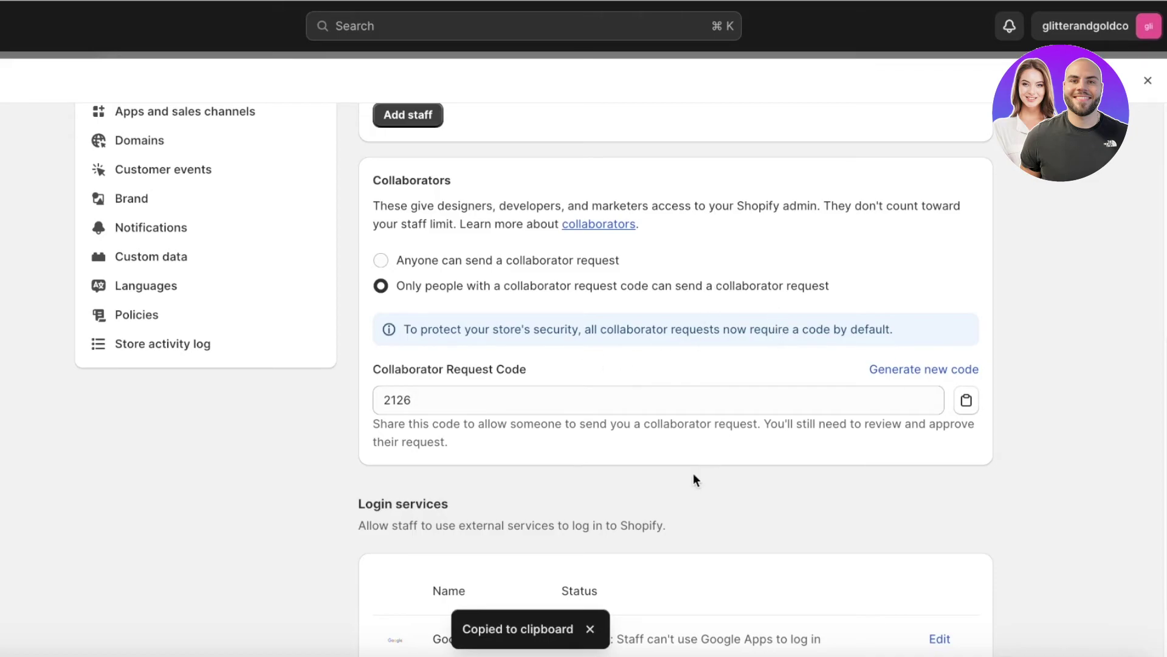
scroll(671, 485, down, 1)
scroll(670, 479, down, 2)
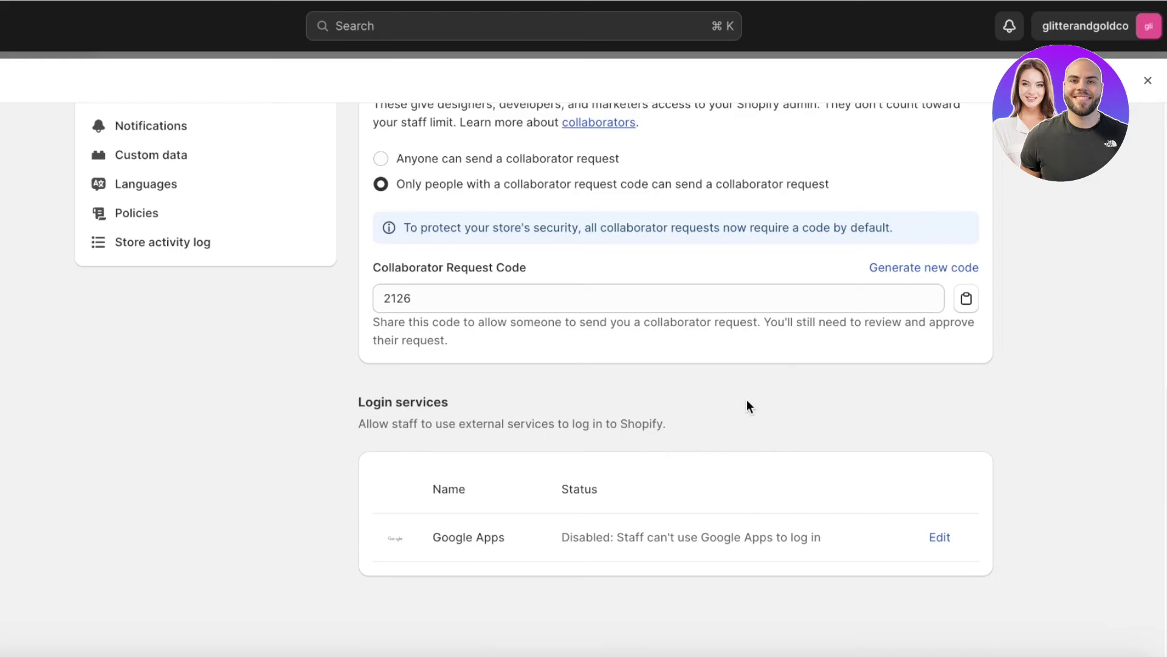
scroll(745, 404, up, 8)
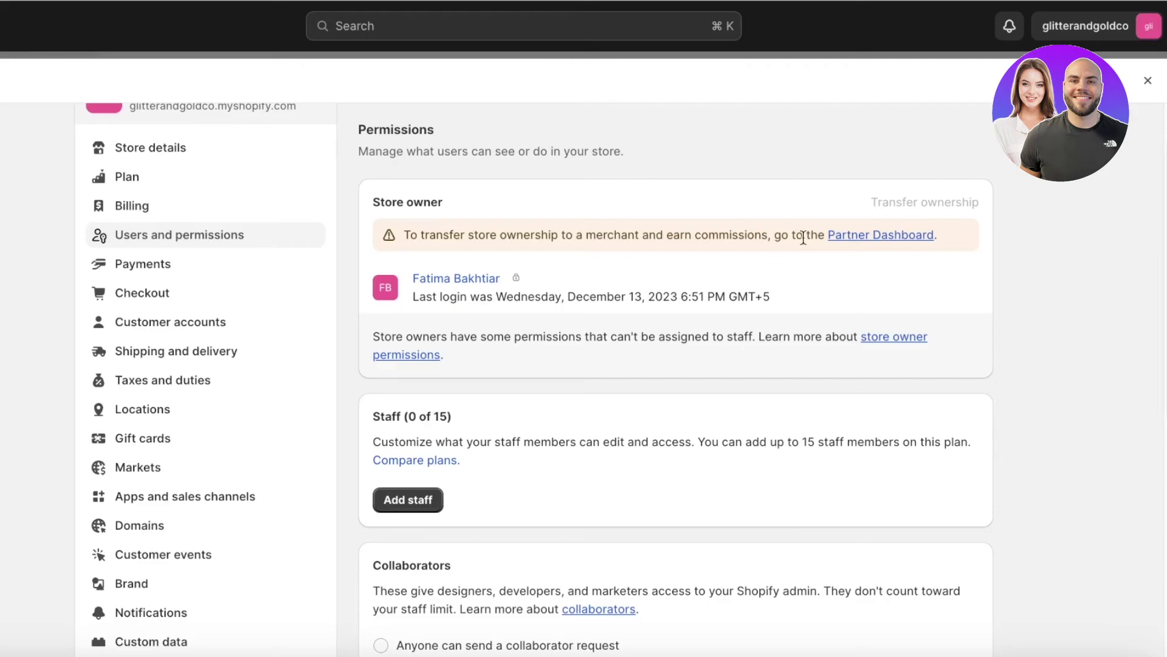
Step: Return to the Partner Dashboard, close the store settings, and archive the glitterandgoldco development store
click(849, 240)
click(1147, 80)
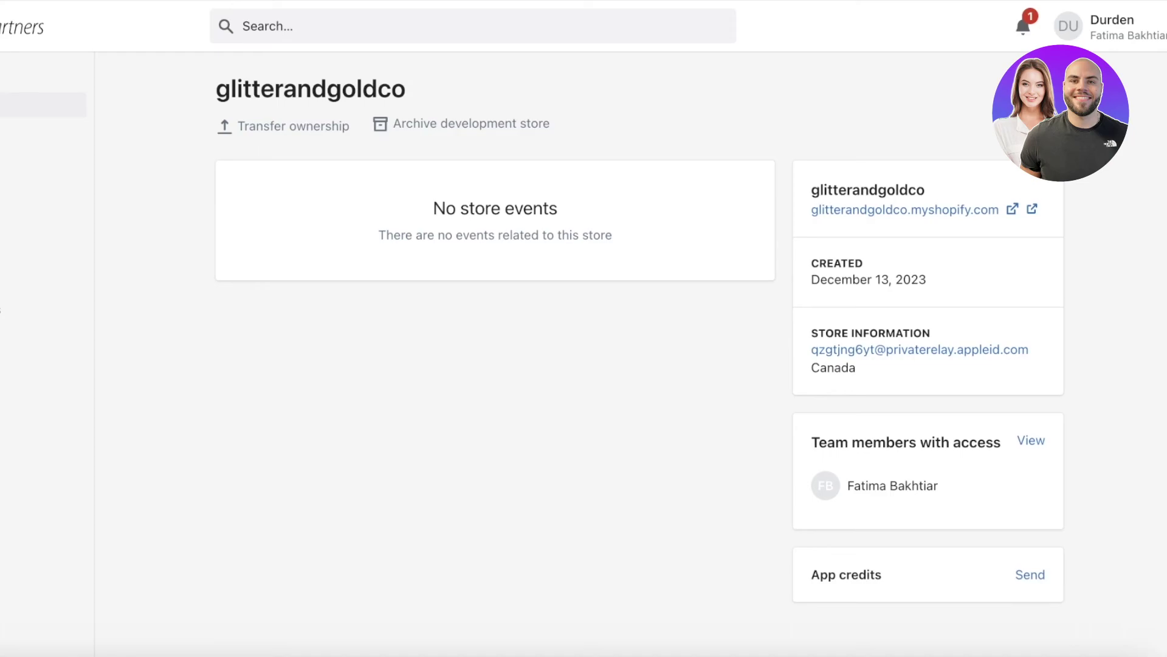
click(459, 135)
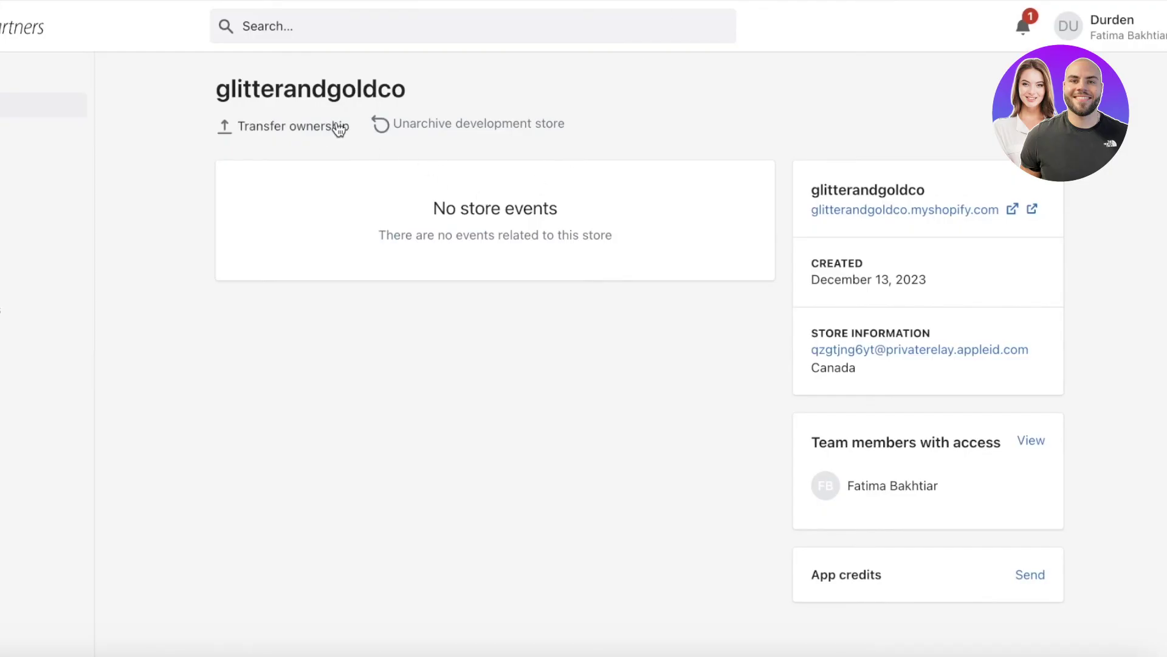
Step: Choose the store's team member in the Transfer ownership to dropdown, then close the dialog
click(234, 125)
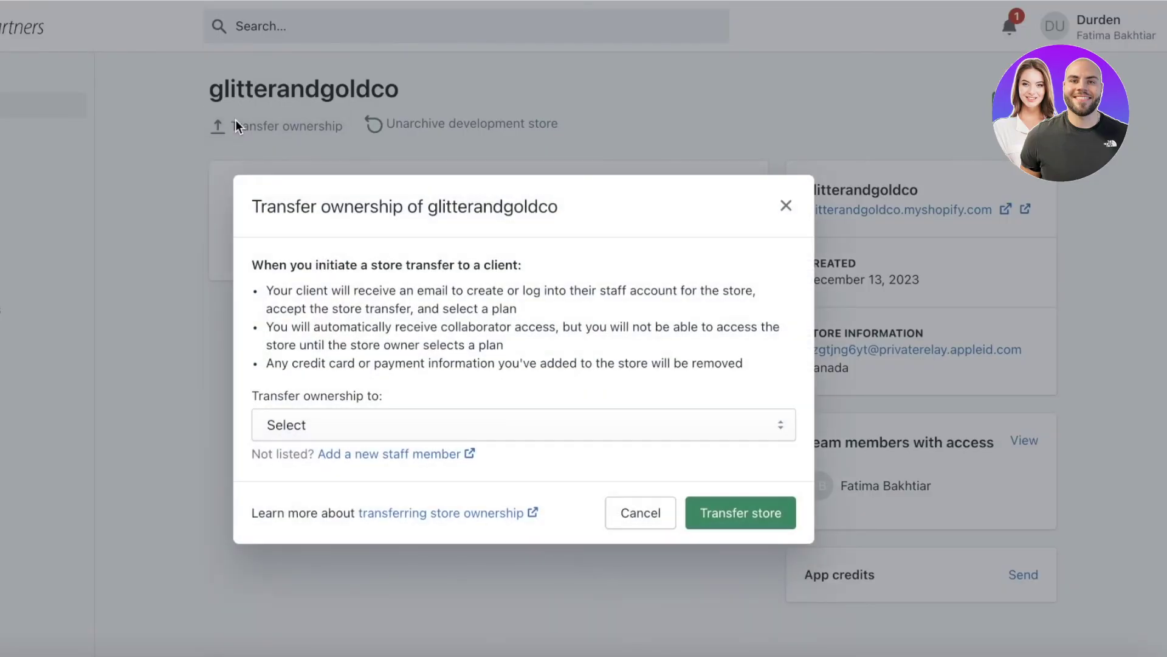
click(392, 432)
click(396, 449)
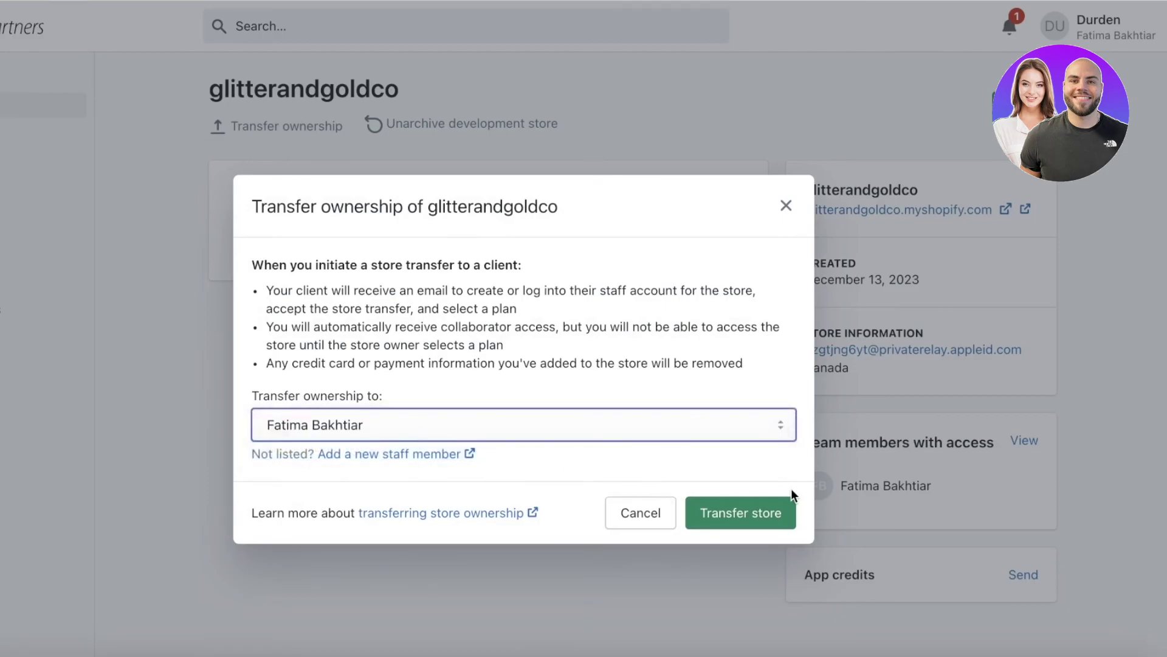
click(786, 206)
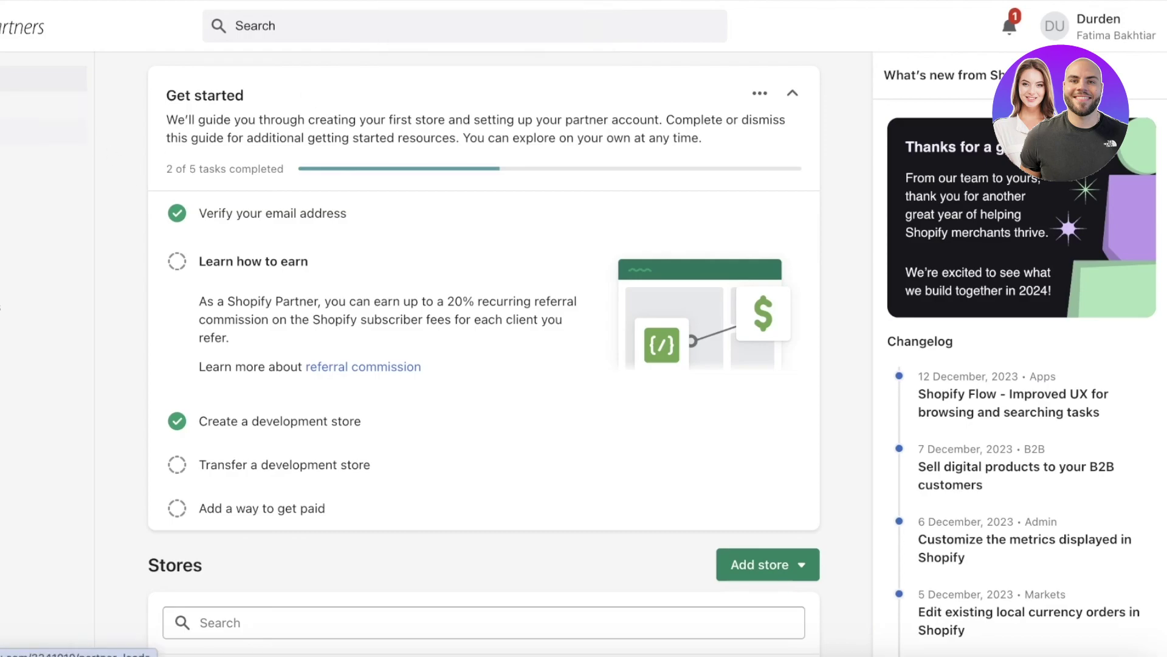
Step: Go through the Referrals leads page to the Build themes for the Shopify Theme Store page
click(43, 131)
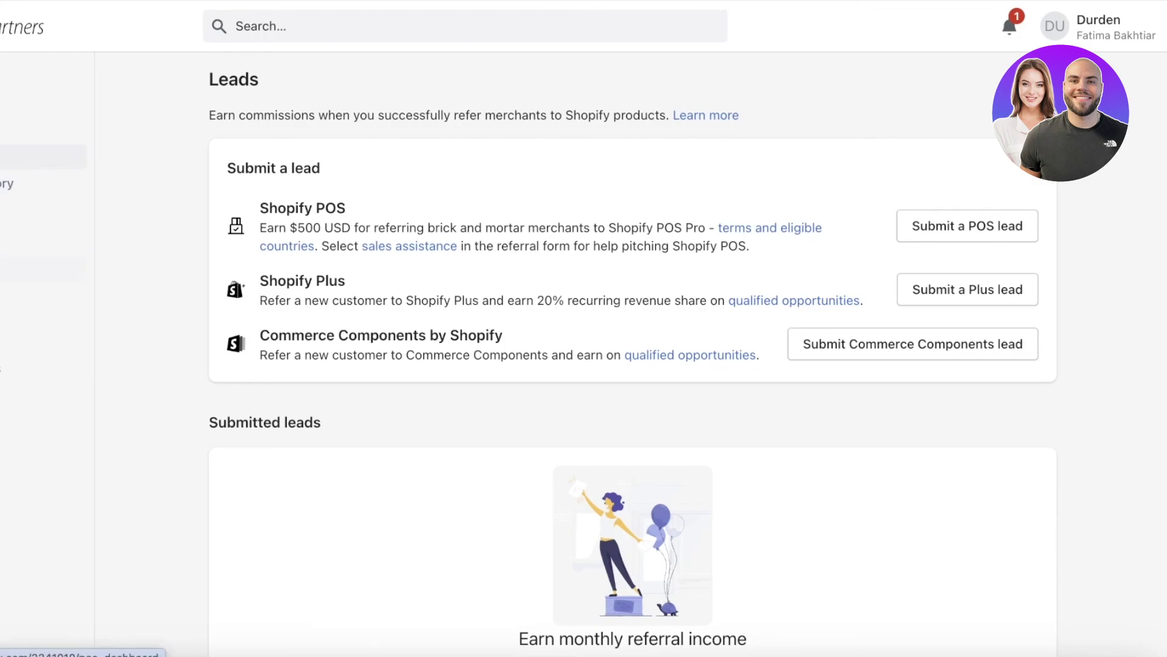
click(43, 184)
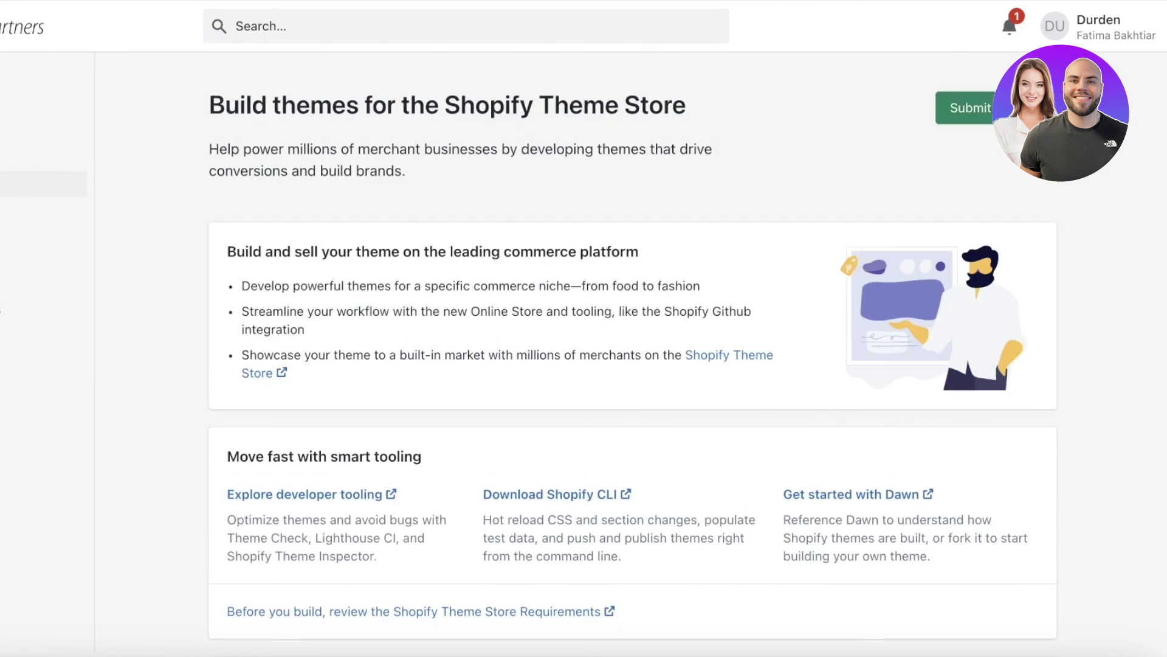